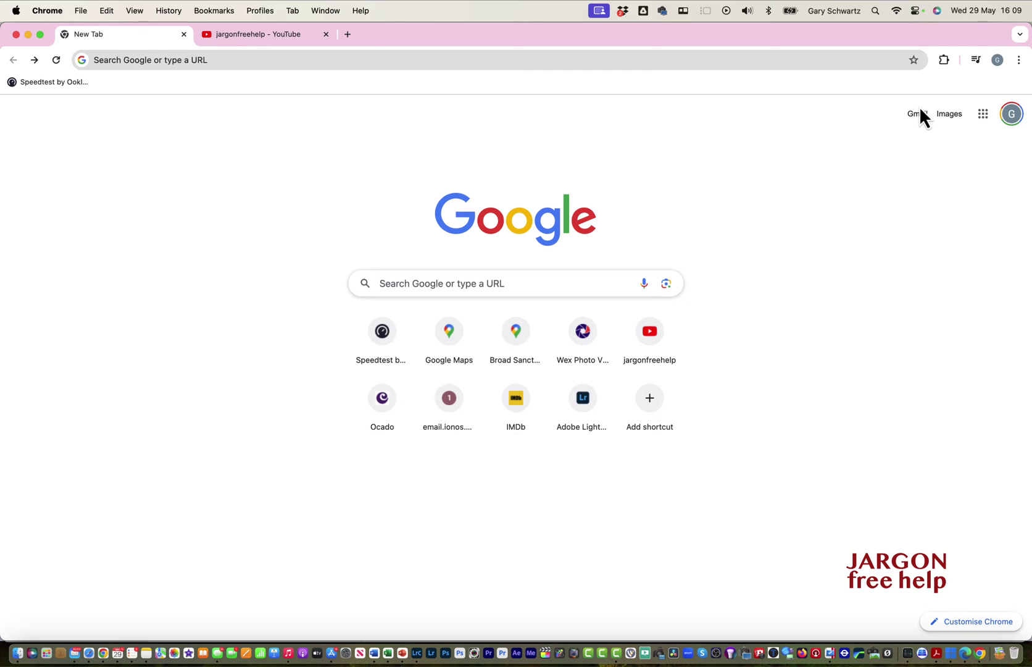
- Go to Chrome's Accessibility settings via the three-dot menu and Settings
click(1019, 60)
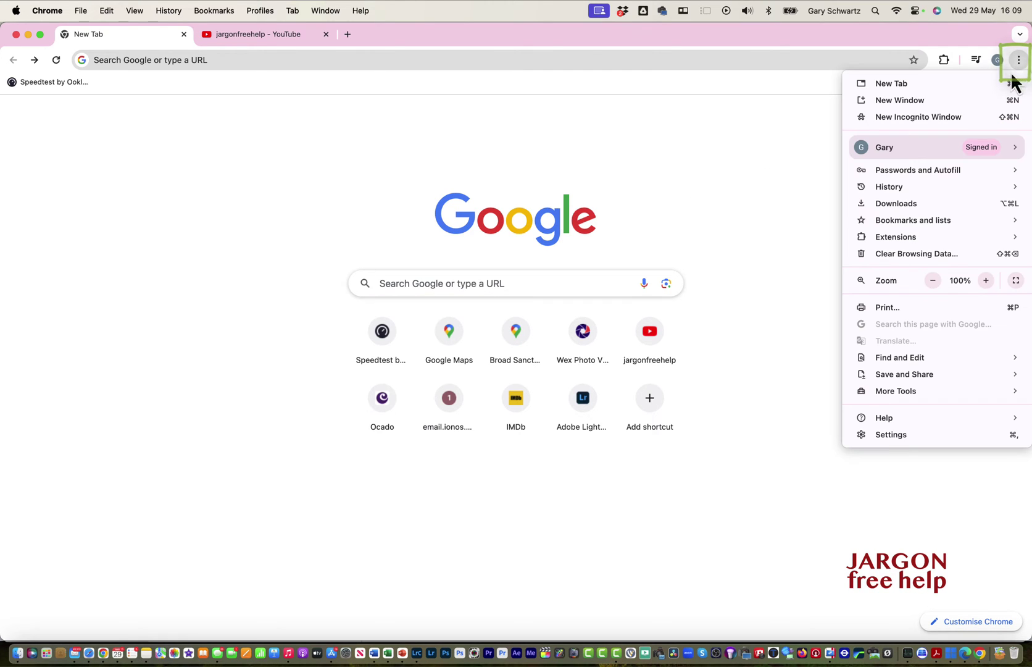
click(937, 435)
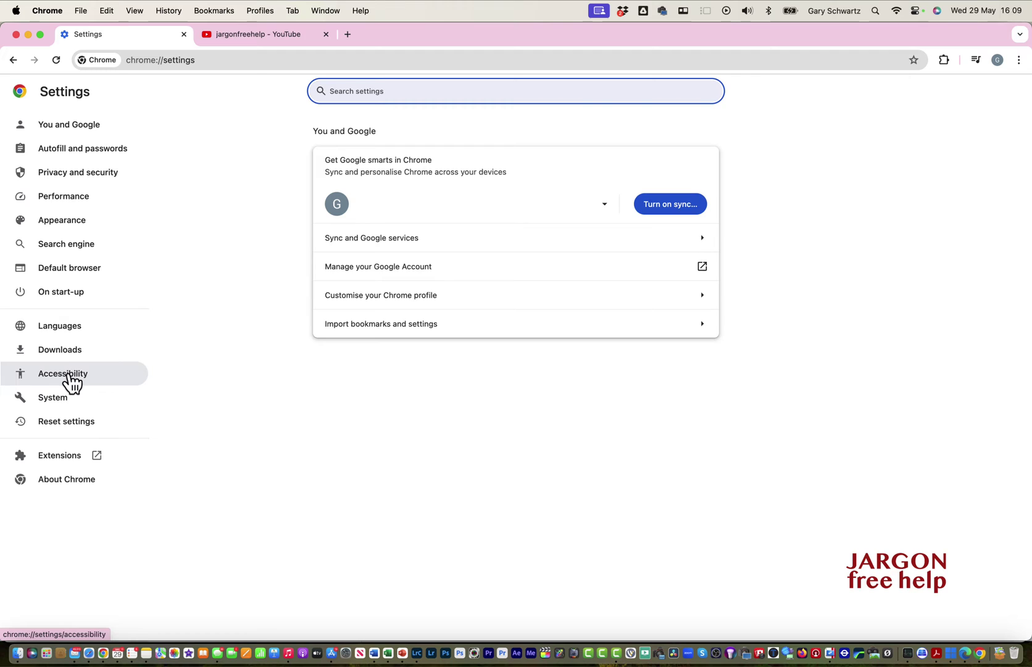
click(72, 383)
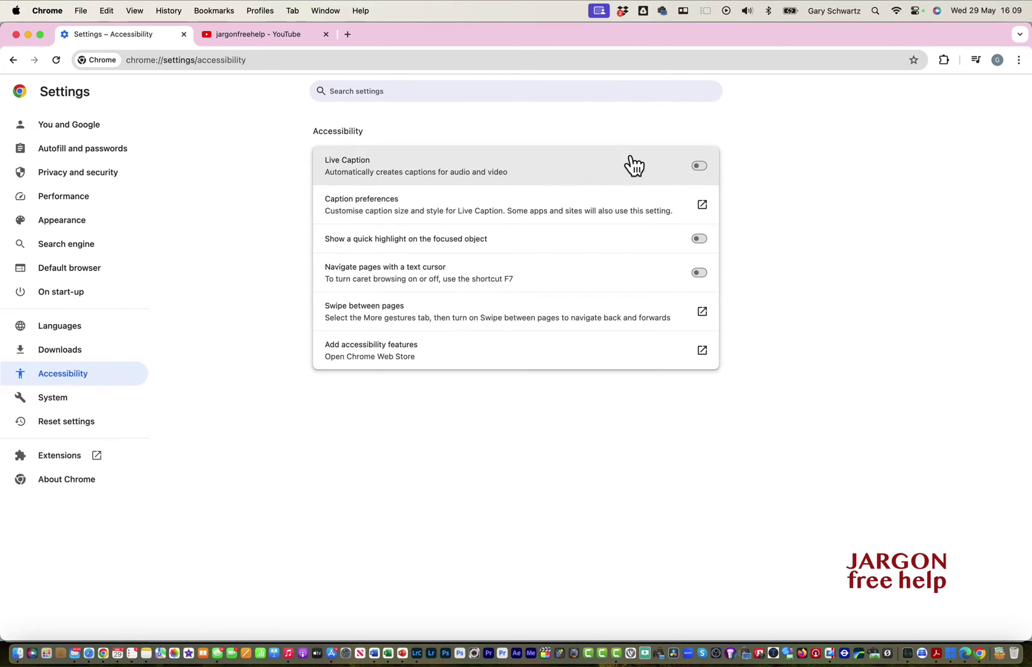
- Switch Live Caption on and keep English as the preferred caption language
click(700, 166)
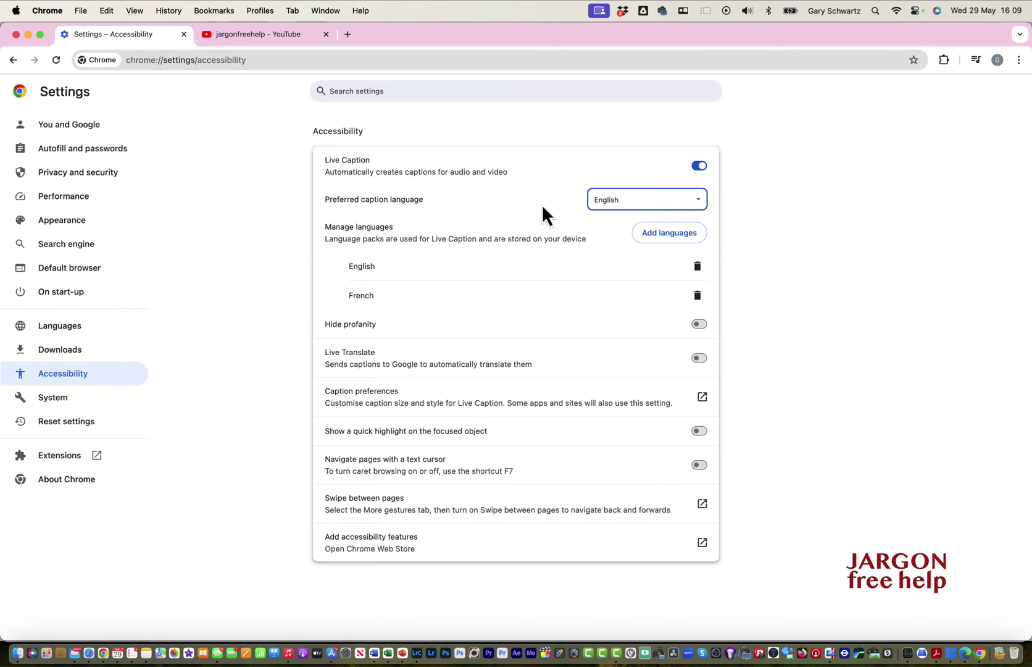
click(621, 201)
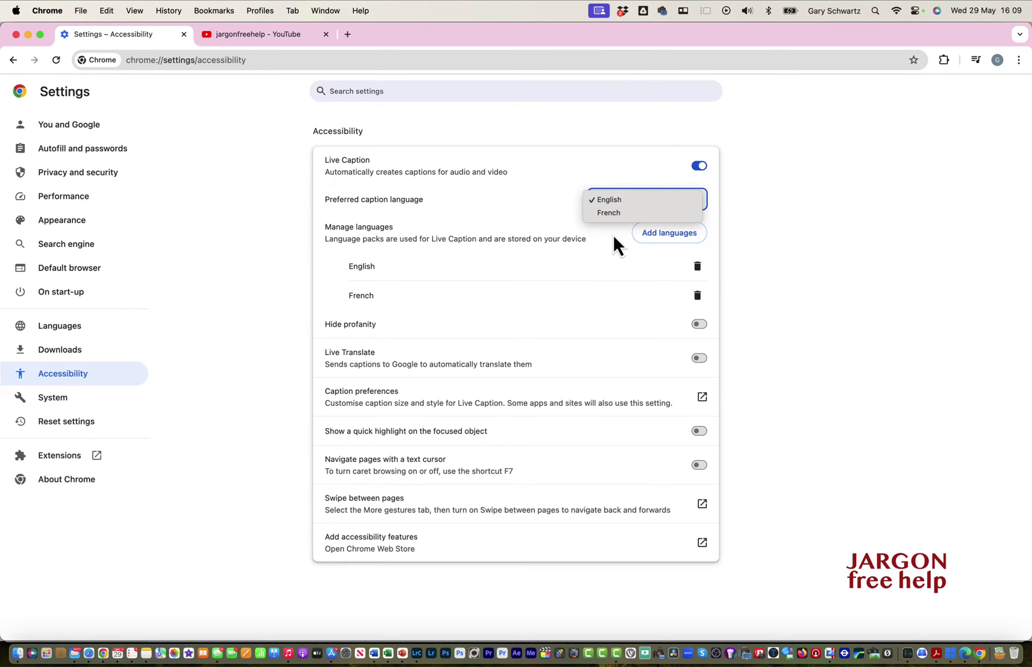
click(613, 234)
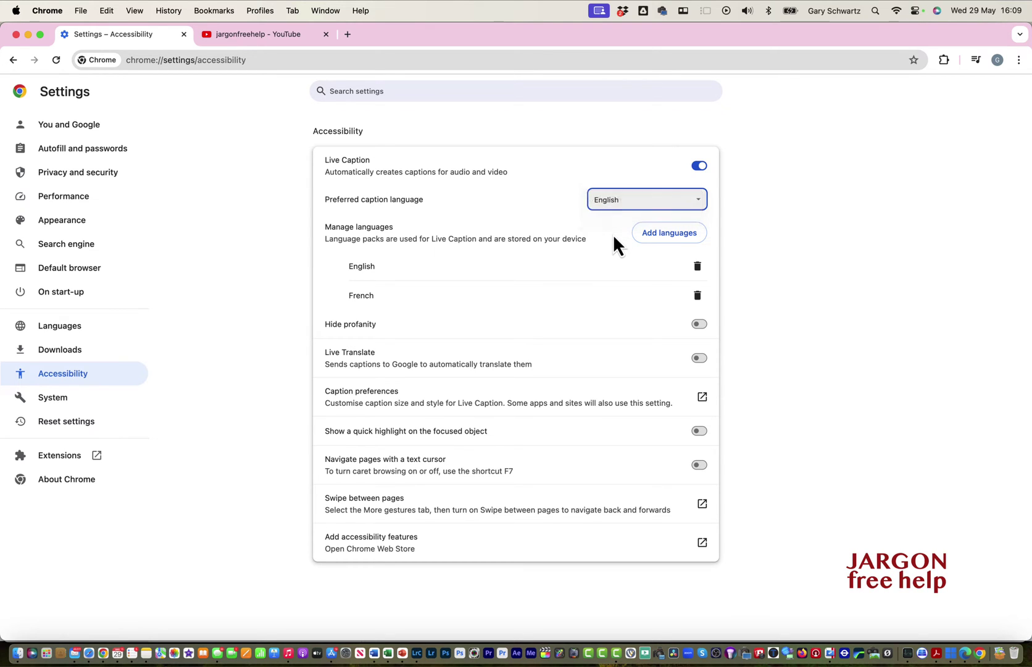
- Add German as a caption language, downloading its speech files
click(666, 240)
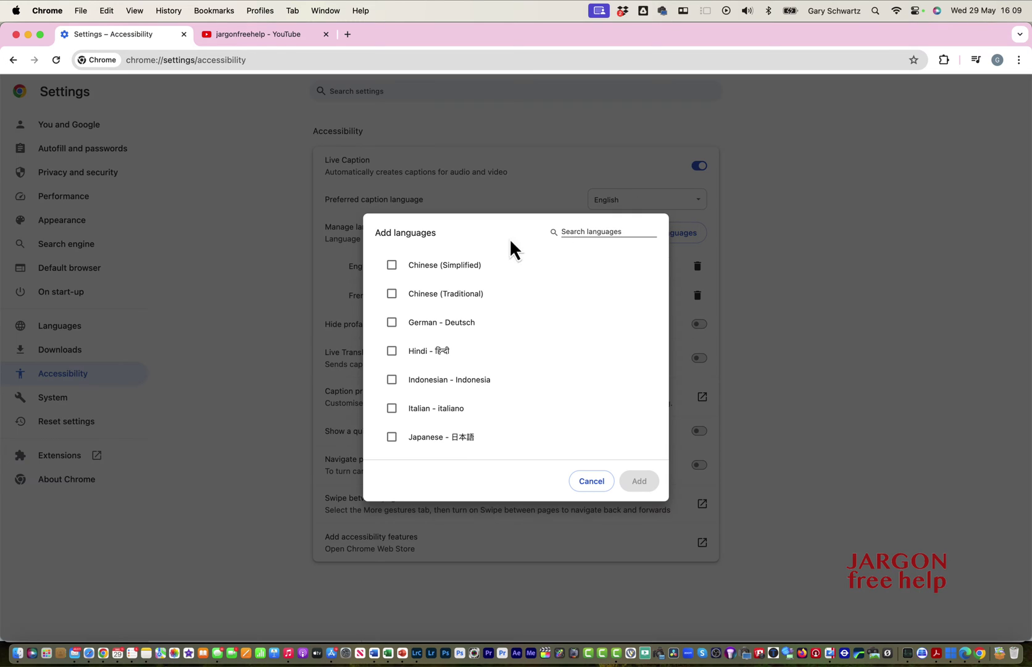
scroll(416, 311, down, 5)
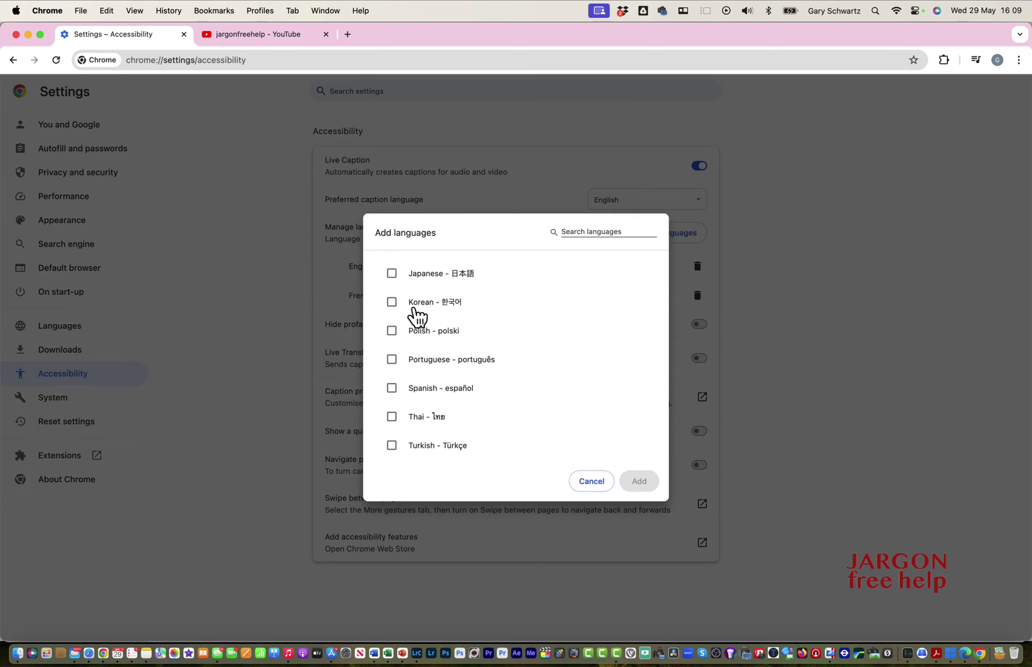
scroll(417, 316, up, 5)
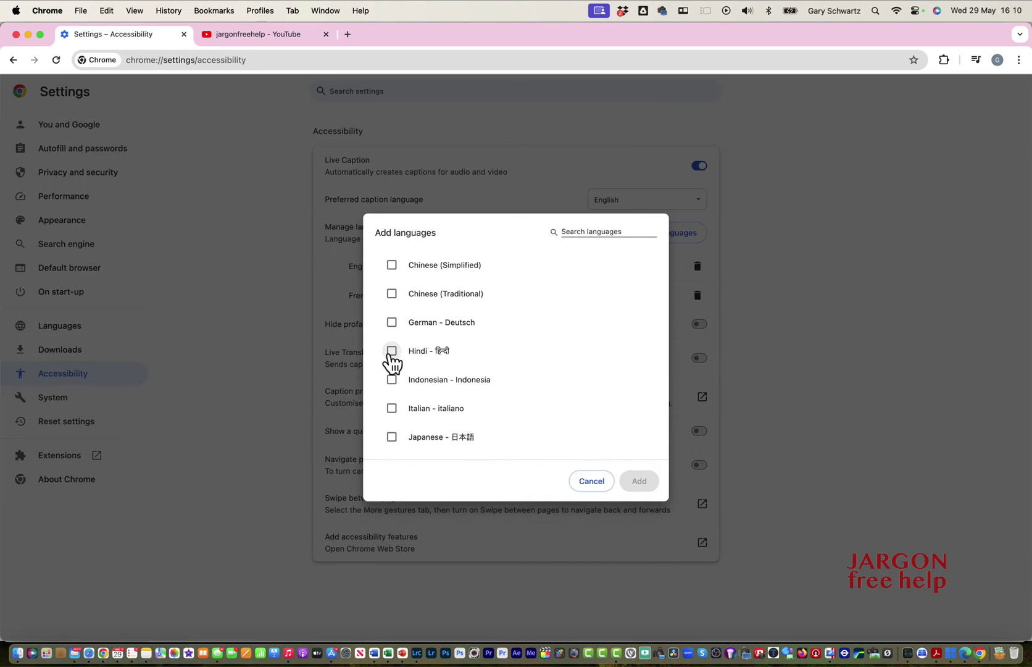
click(393, 324)
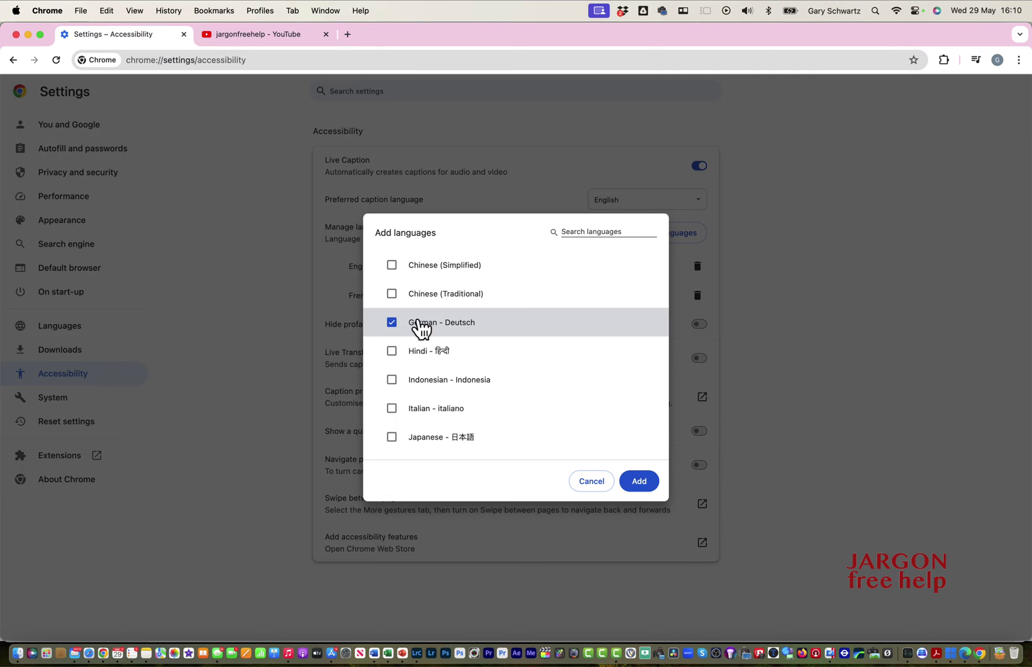
click(639, 481)
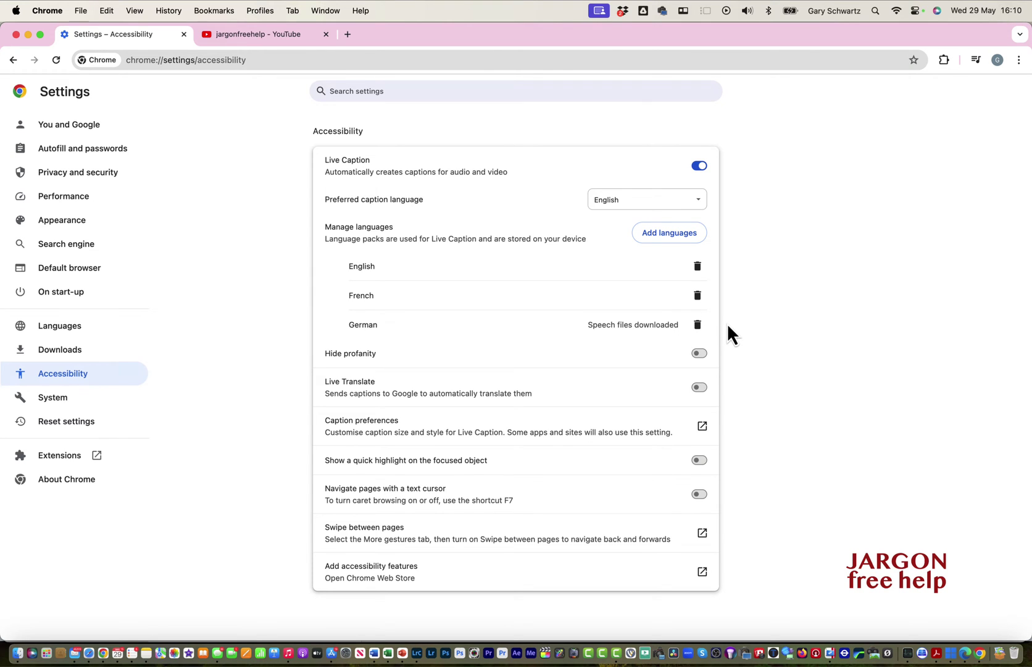
- Keep English as the preferred caption language and delete the German pack
click(681, 204)
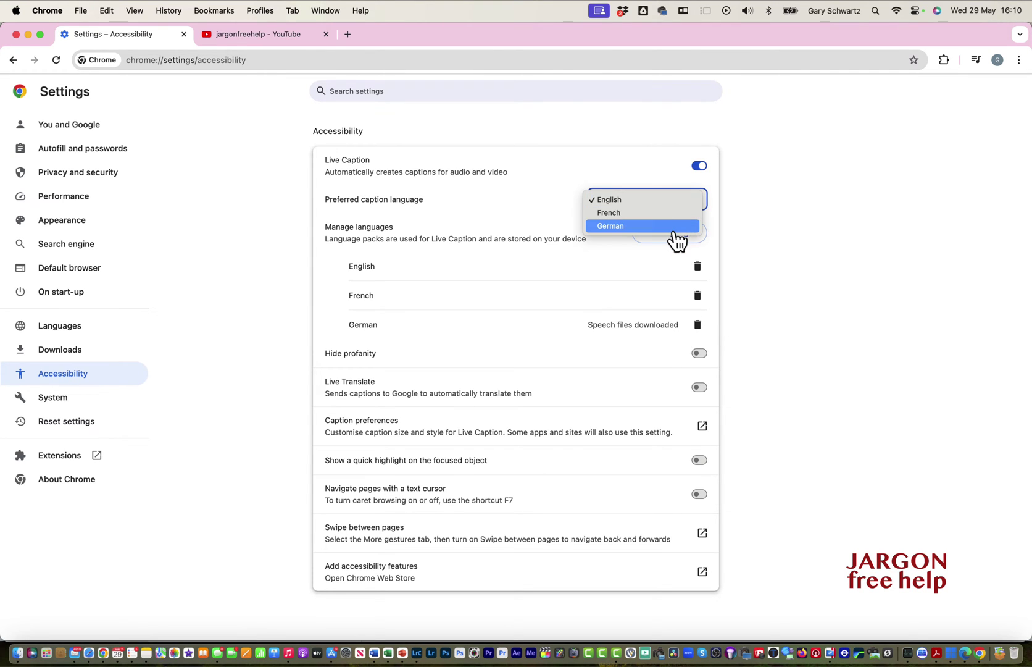
click(742, 298)
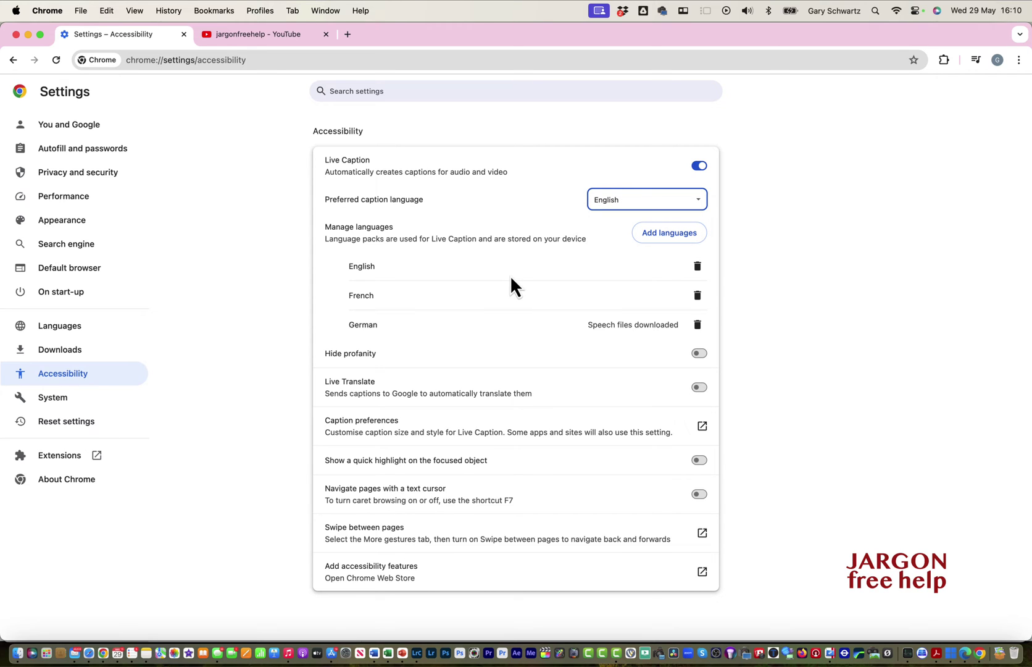
click(698, 325)
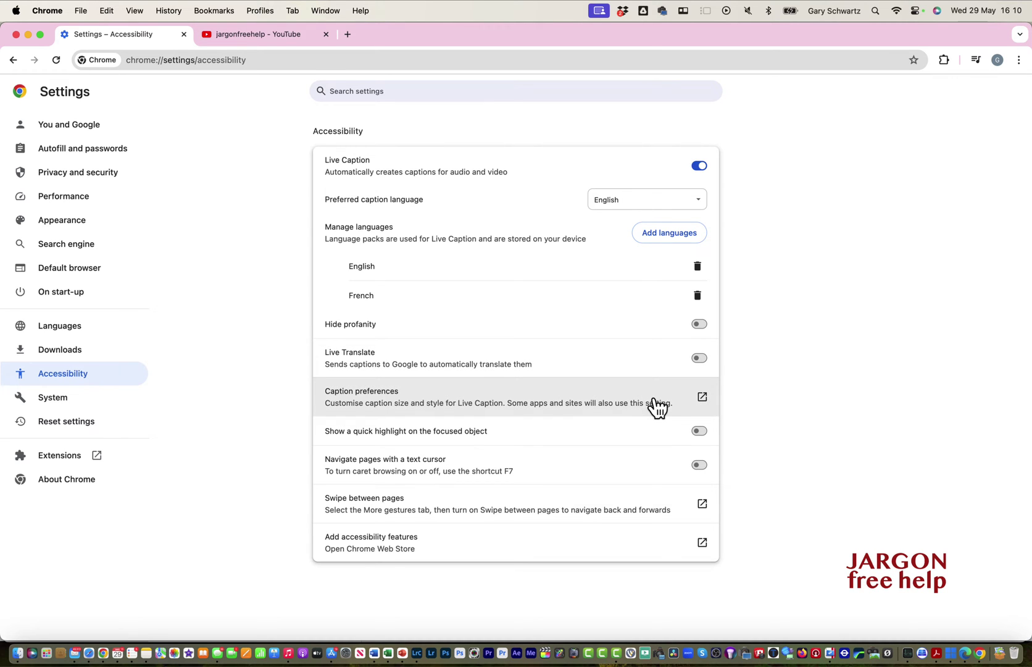
- In caption preferences, preview Transparent Background, Classic and Large Text, then settle on Outline Text
click(702, 397)
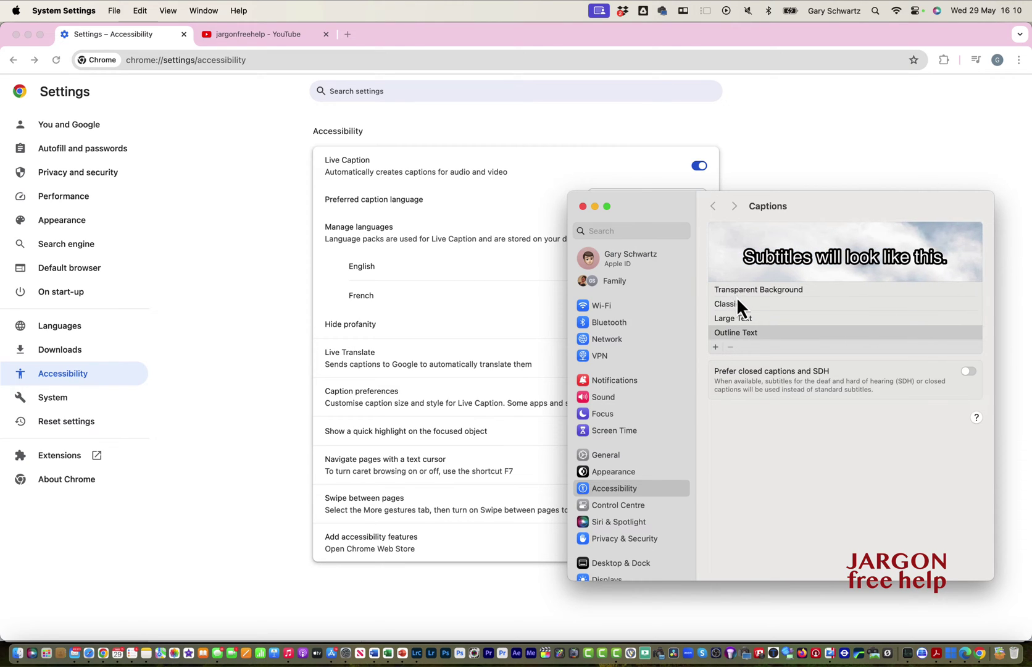
click(739, 291)
click(739, 303)
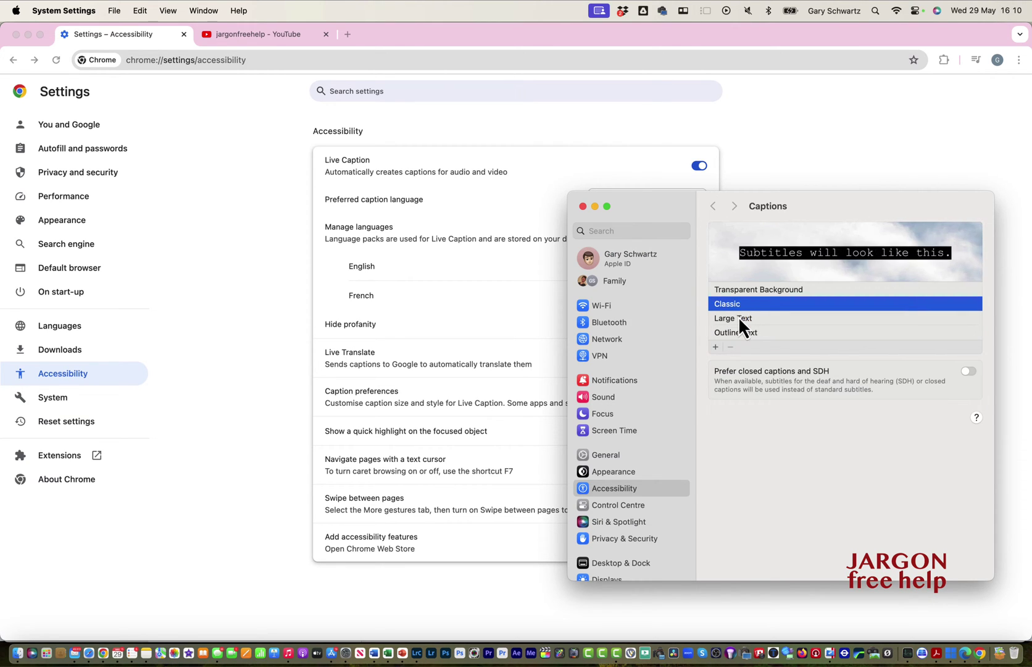
click(739, 317)
click(739, 333)
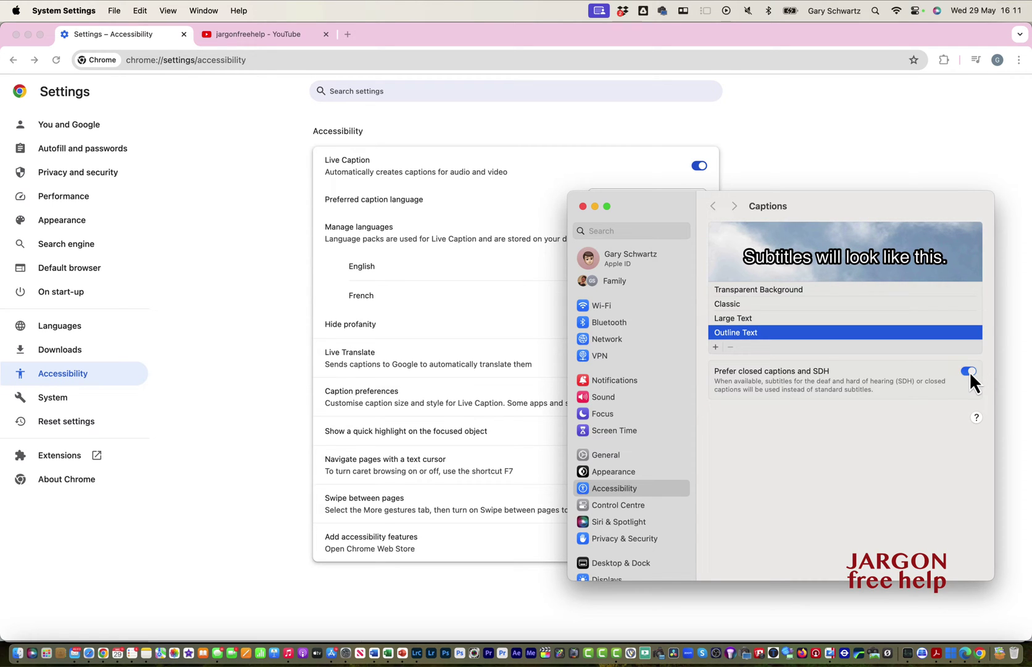
- Return to the jargonfreehelp YouTube channel and briefly play its featured video with sound on
click(583, 206)
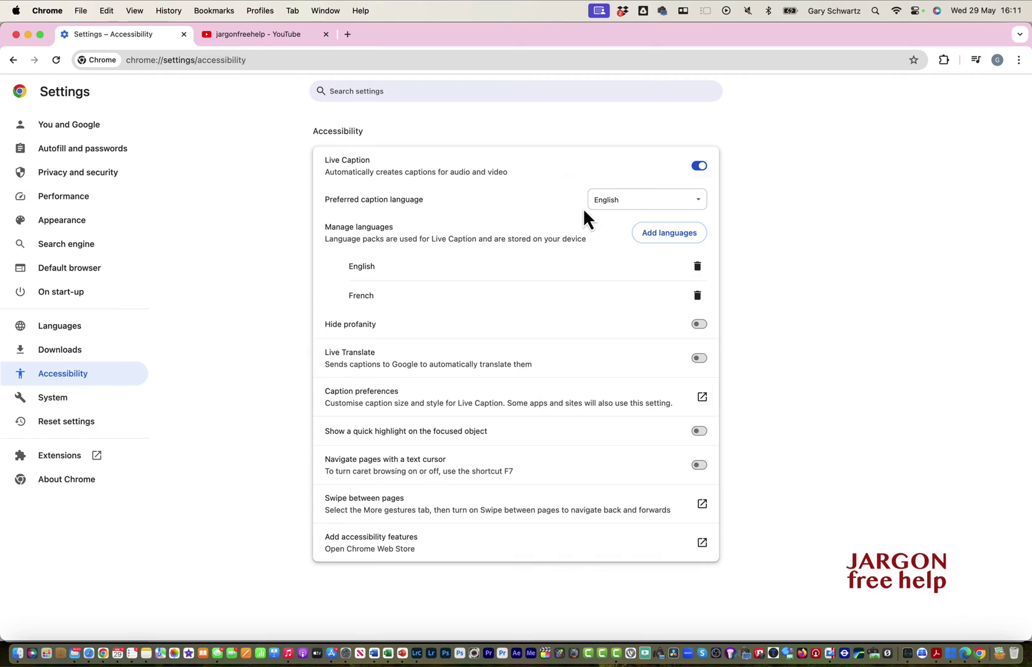
click(276, 34)
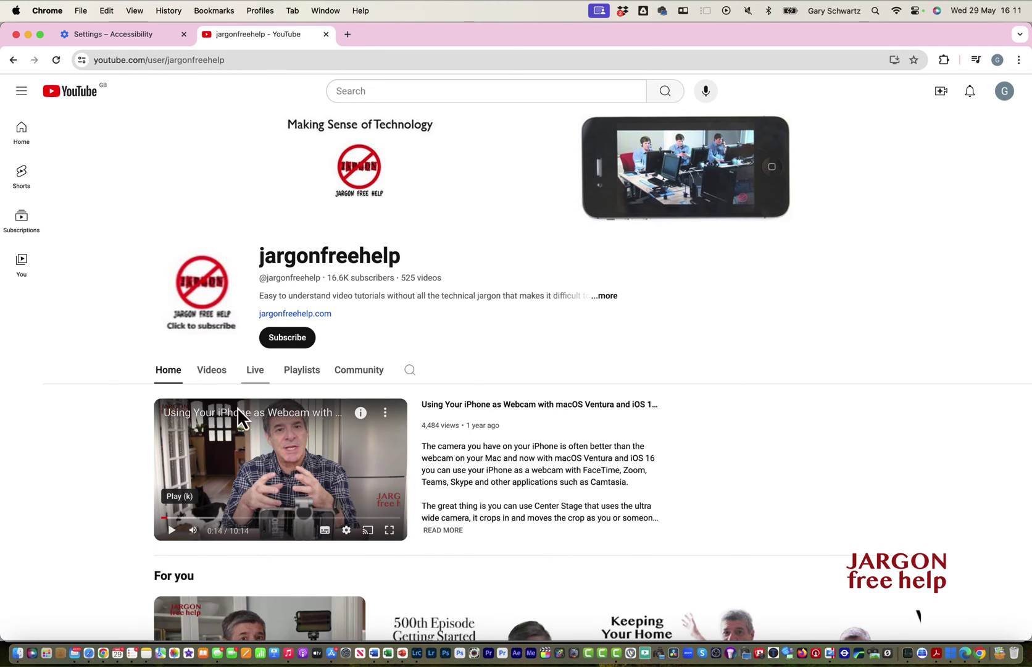
click(173, 532)
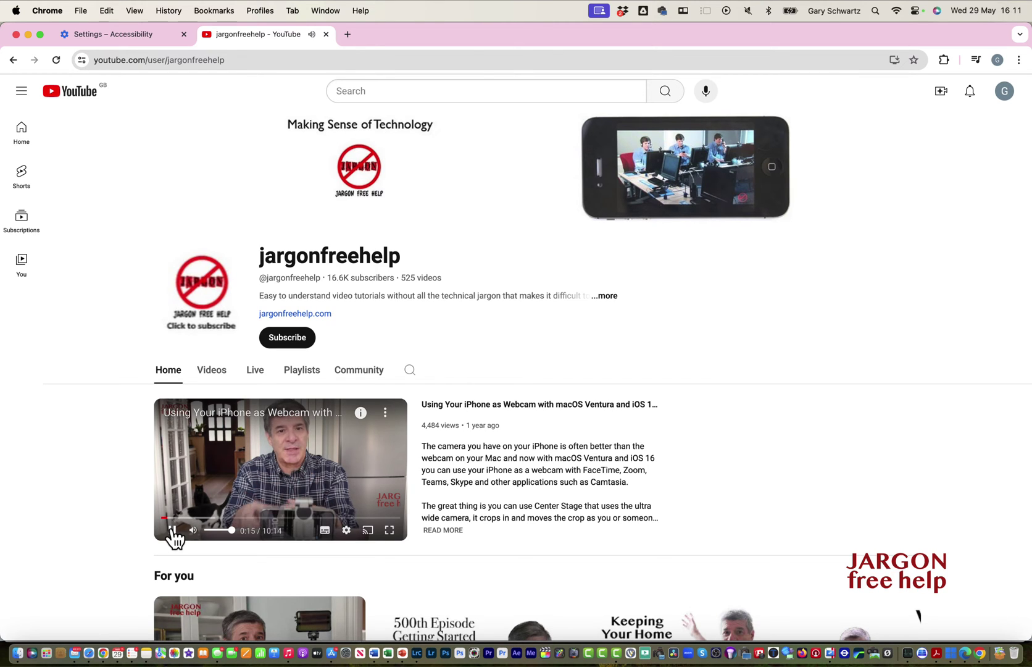
key(XF86AudioMute)
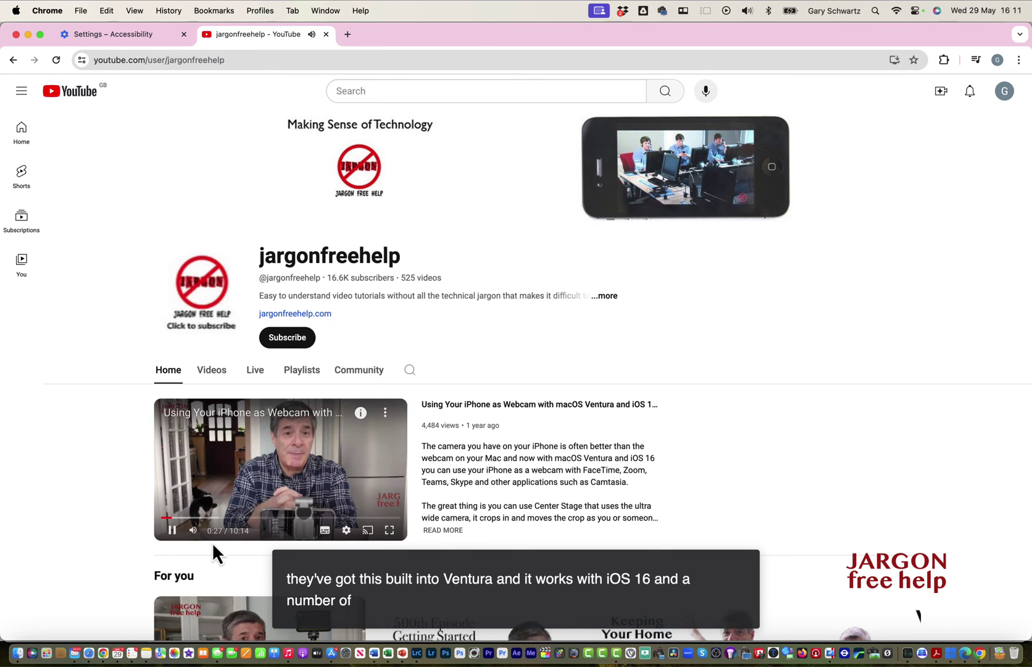
click(173, 531)
- Reposition and collapse the Live Caption box, leaving it at the page's left edge
drag(474, 561, 608, 515)
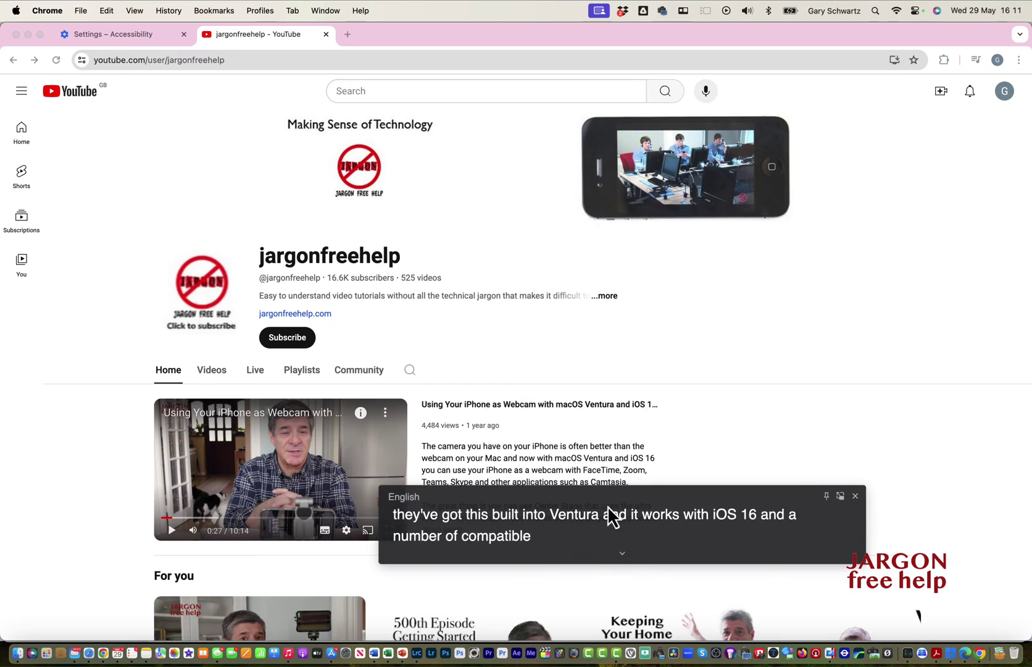
click(625, 555)
drag(623, 494, 595, 360)
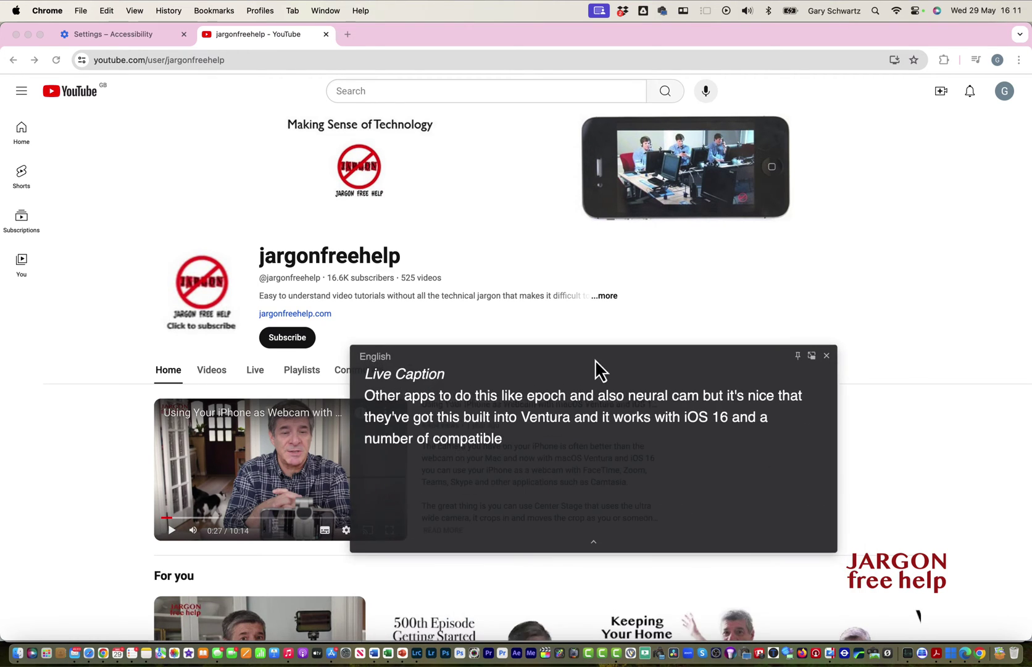
click(596, 545)
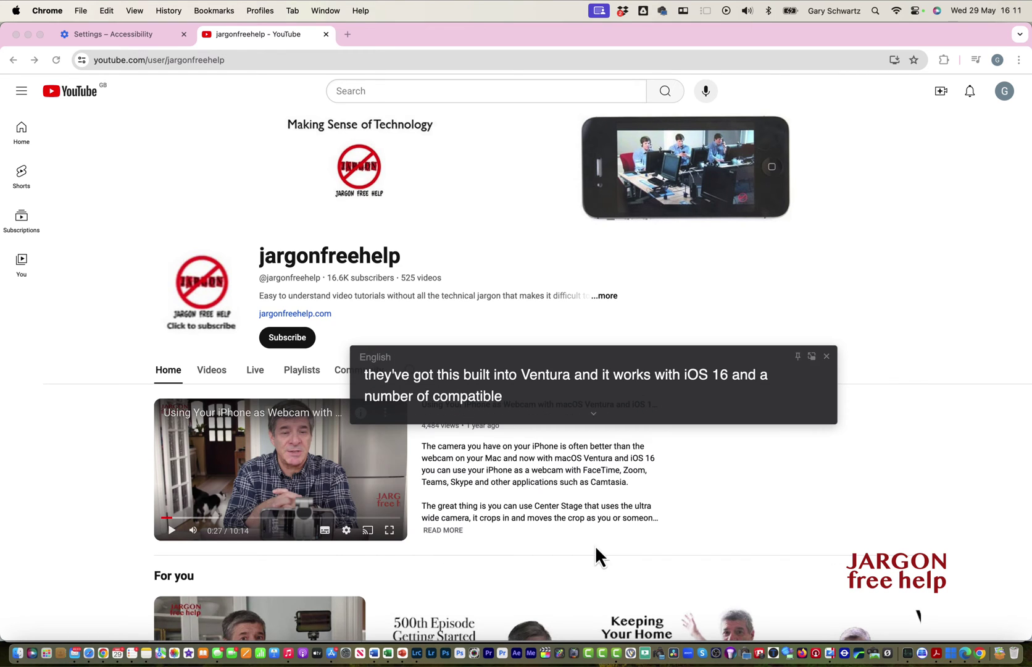
drag(586, 358, 403, 456)
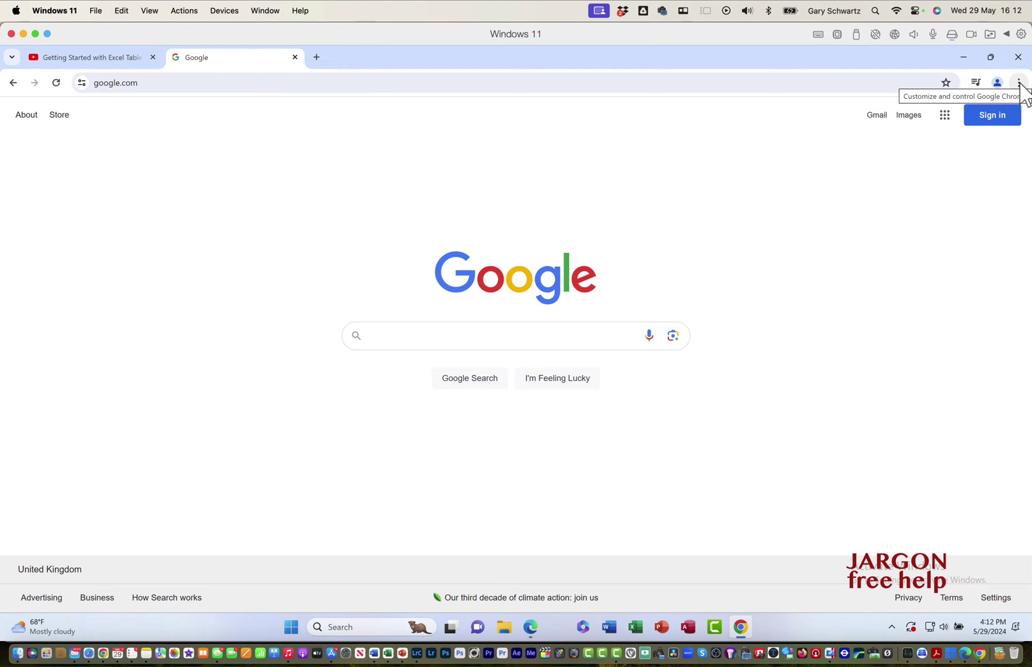
- Open Chrome Settings in a new tab on the Accessibility page
click(1019, 82)
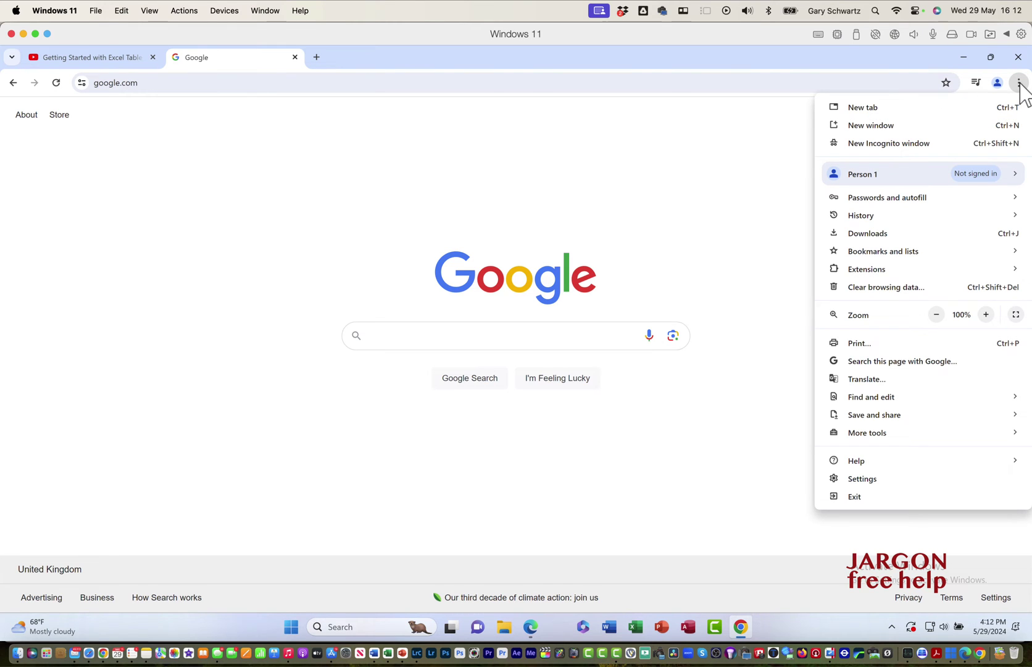
click(897, 481)
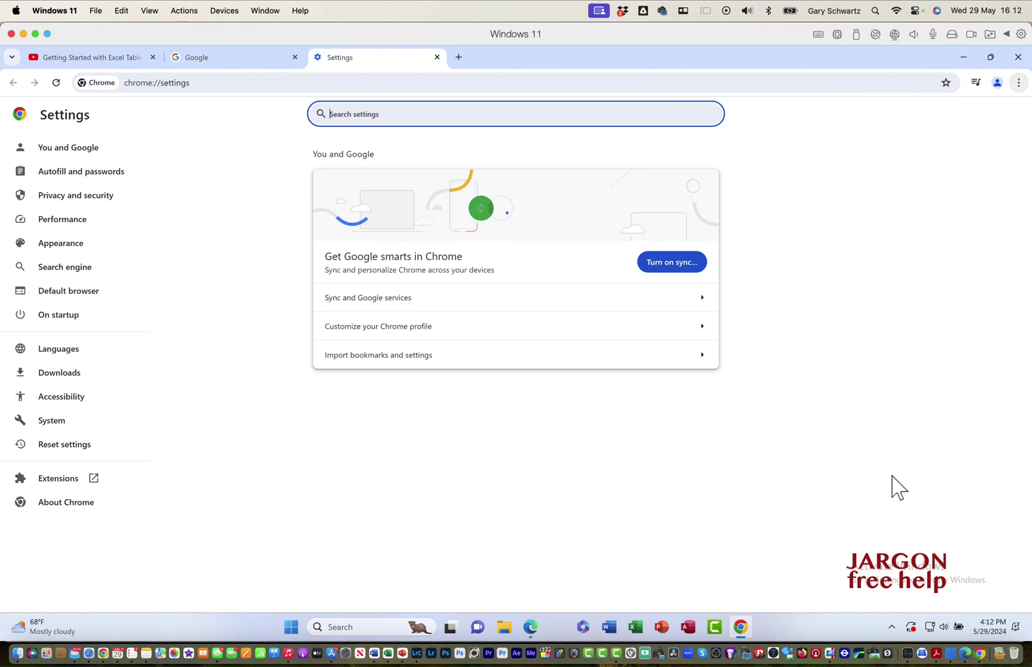
click(29, 401)
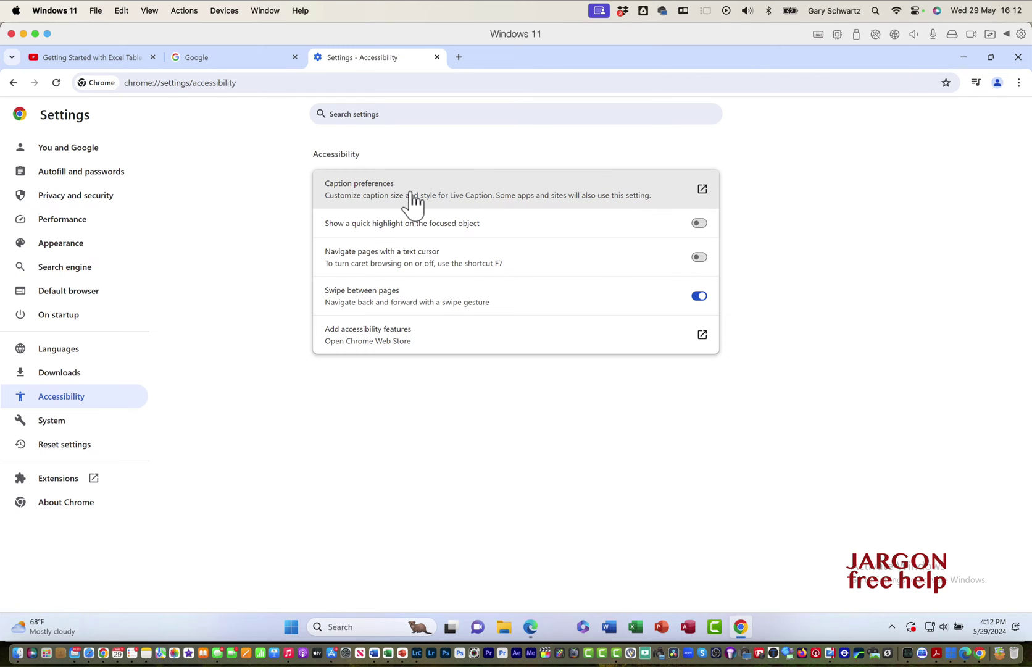
- From Caption preferences, turn Windows live captions on and download its language files
click(684, 198)
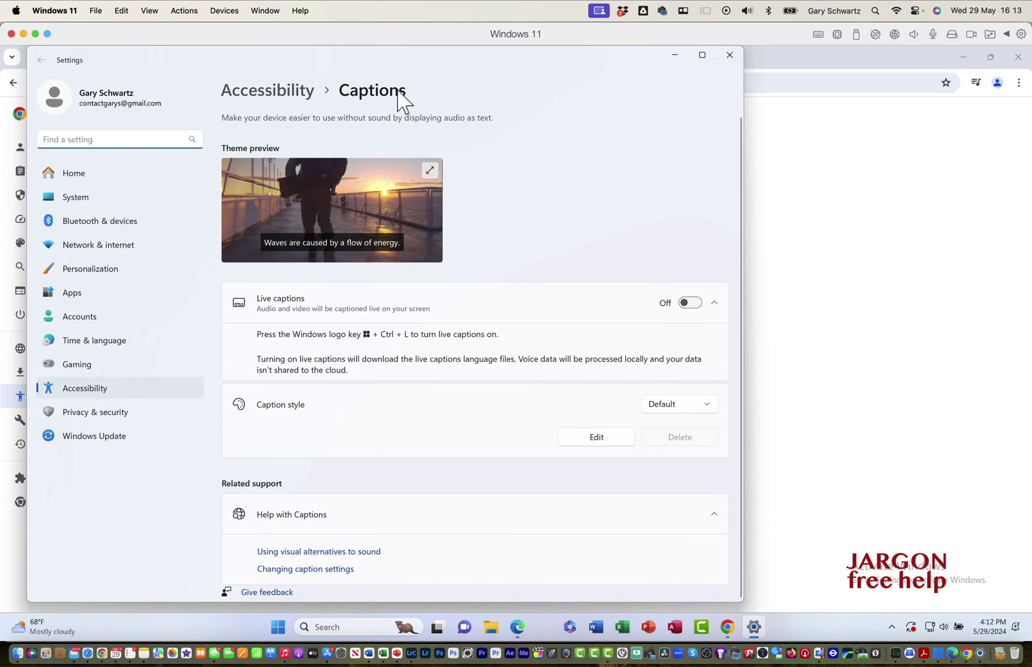
click(699, 304)
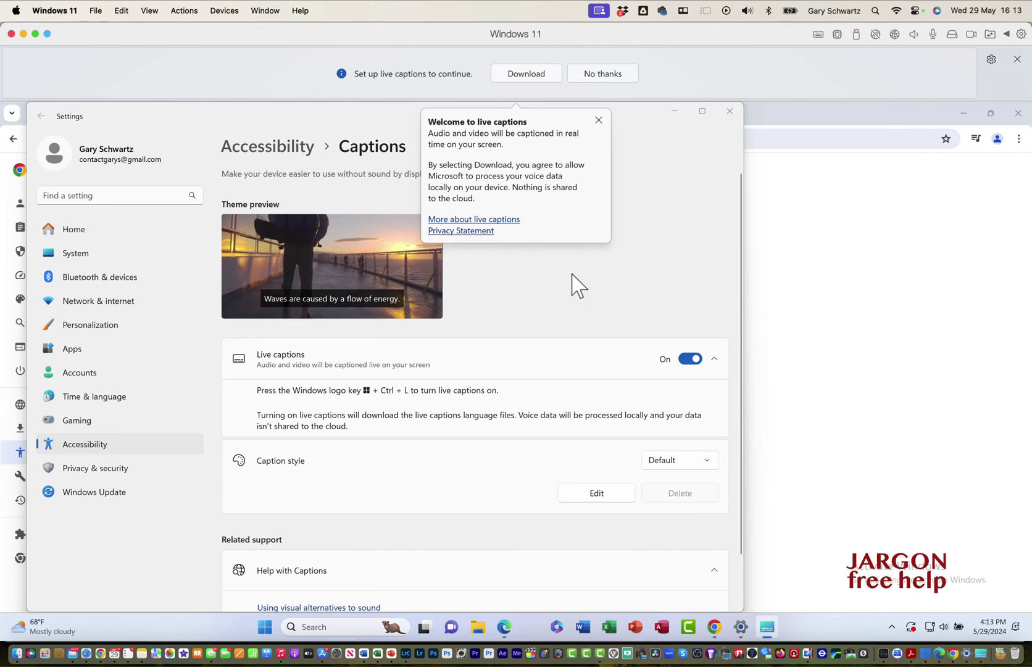
click(578, 286)
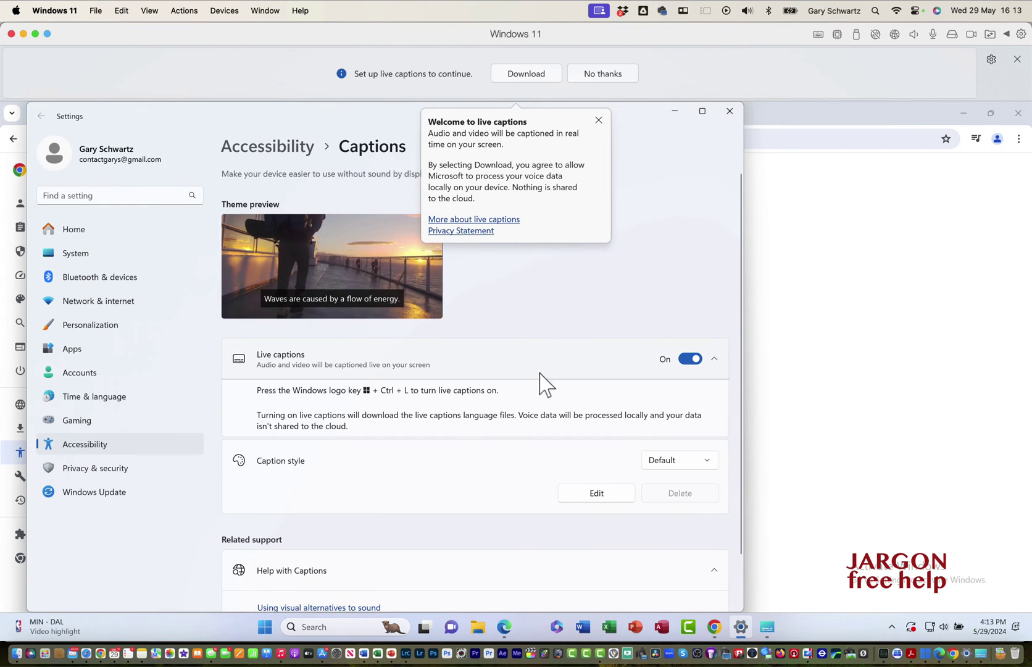
click(599, 121)
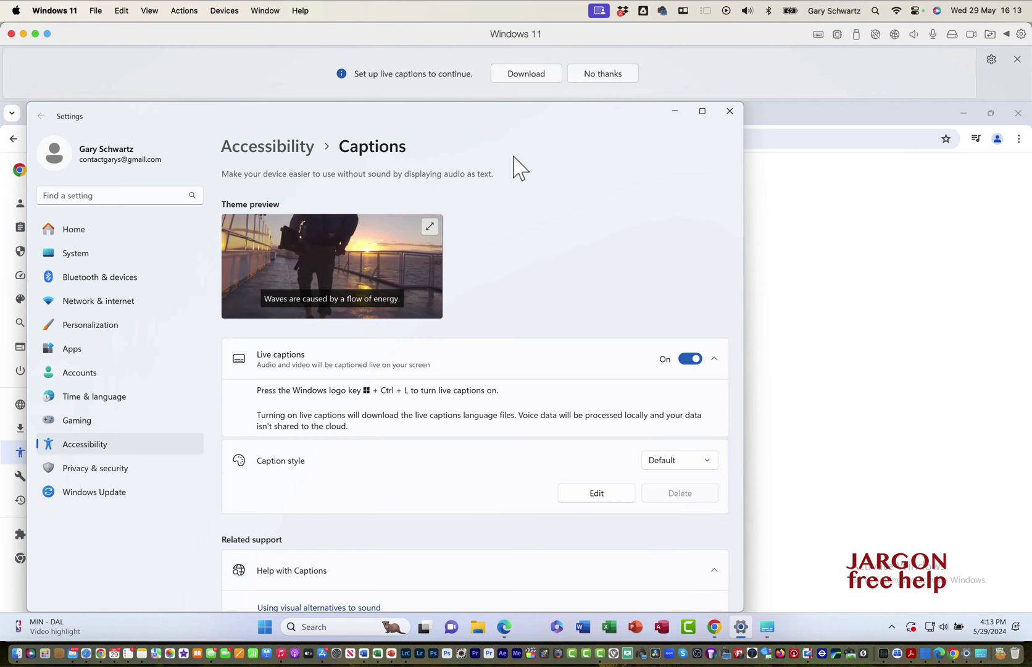
click(534, 74)
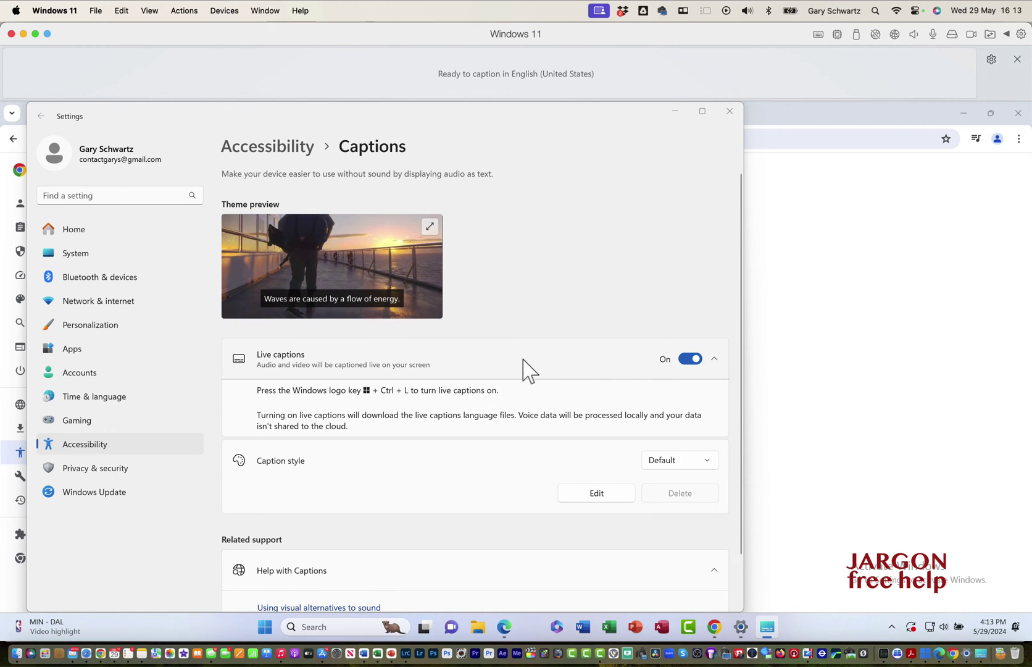
- Try White on black and Small caps, then set the caption style to Large text
scroll(546, 312, down, 2)
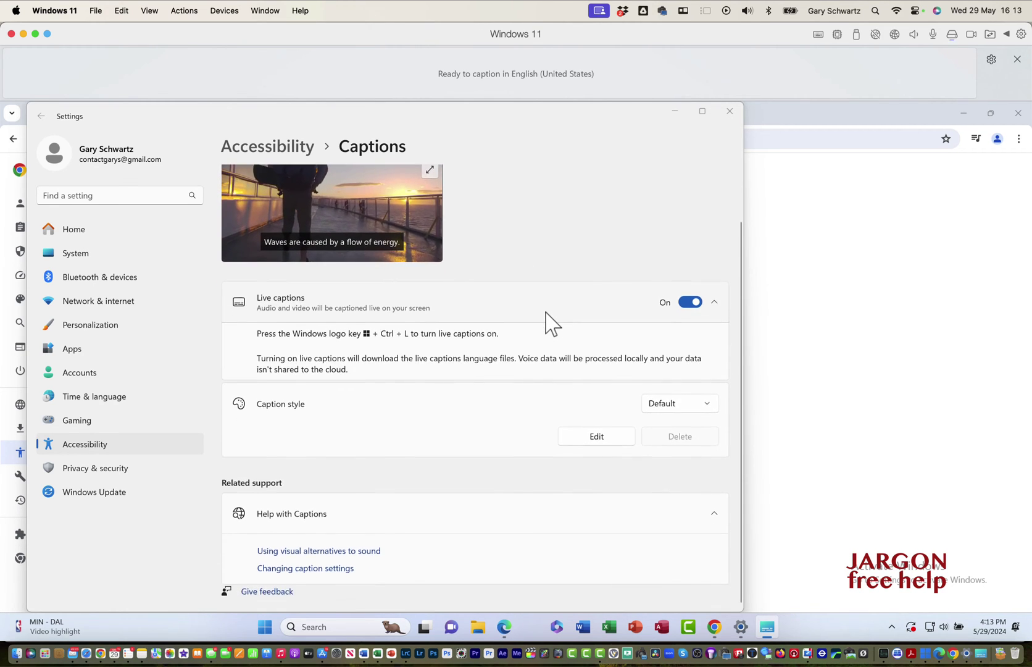
scroll(545, 312, up, 2)
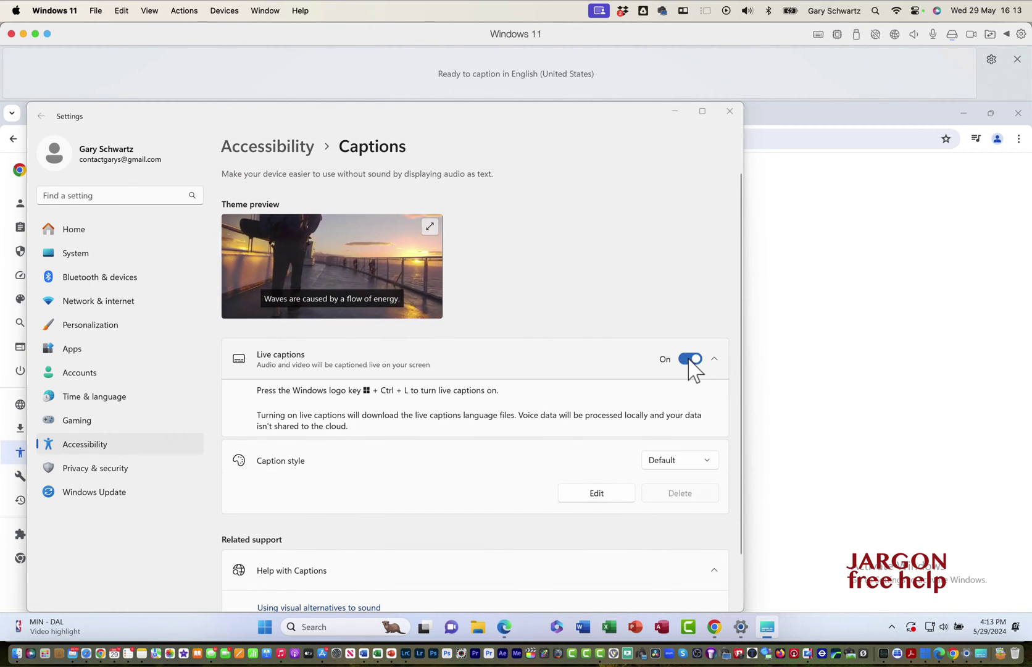
click(682, 470)
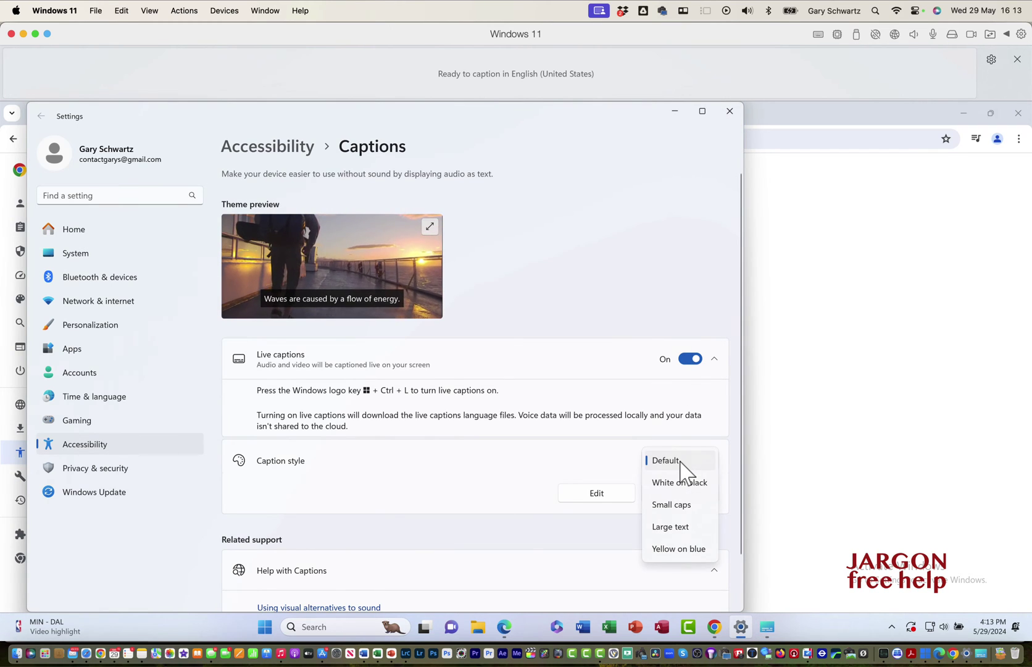
click(681, 486)
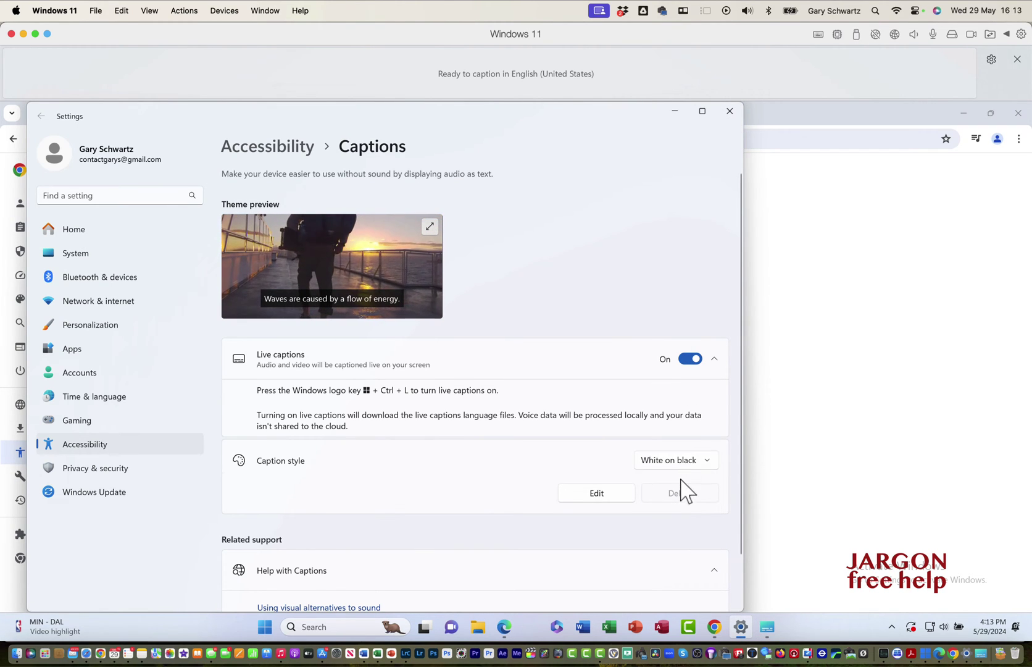
click(685, 469)
click(681, 482)
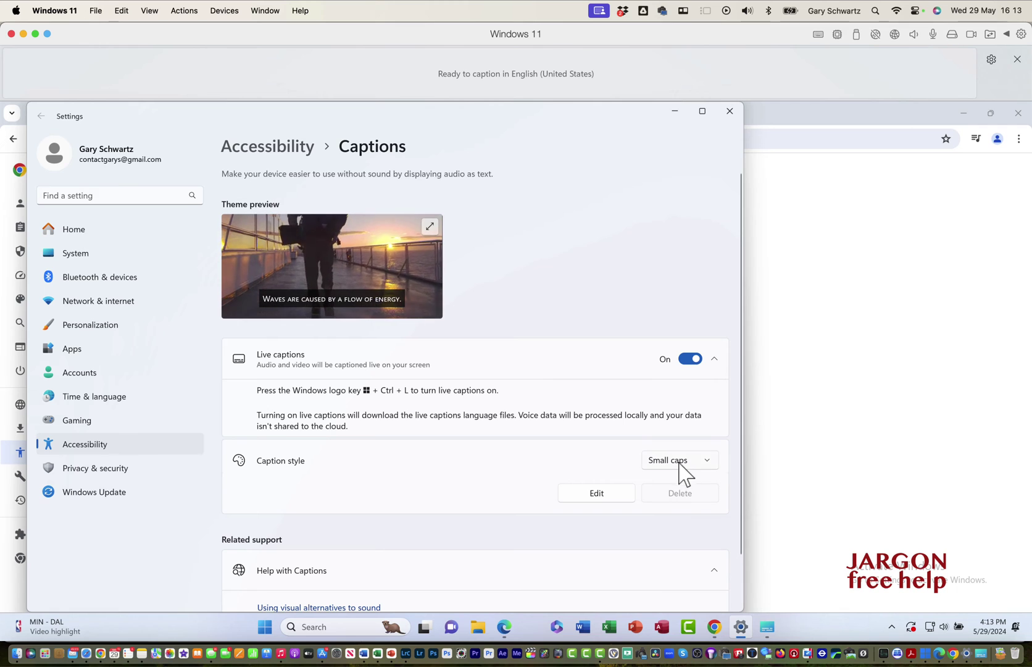
click(680, 467)
click(677, 482)
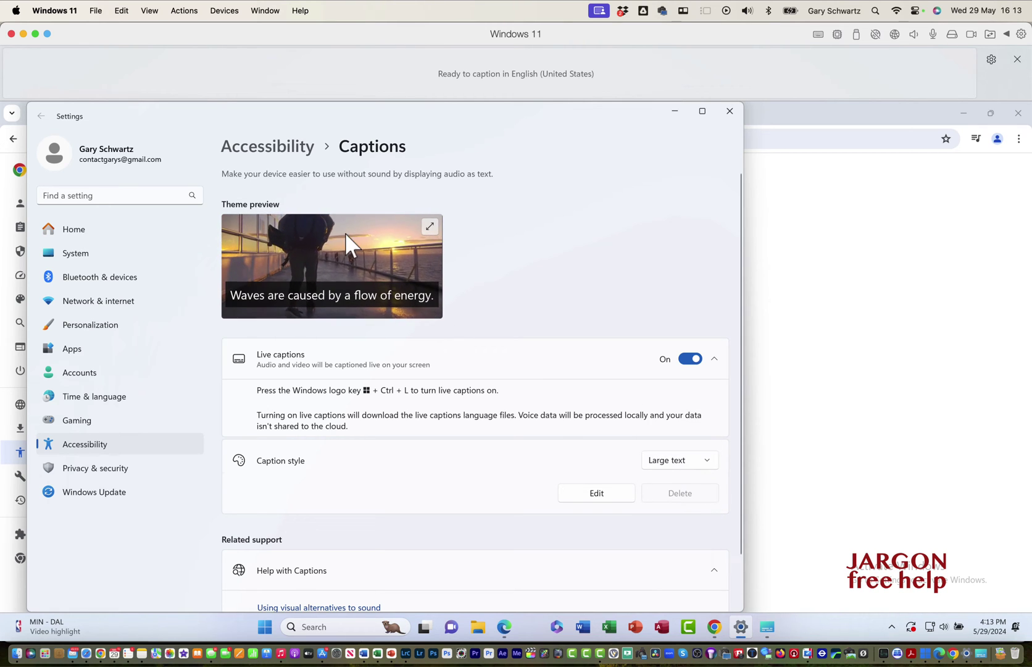
scroll(479, 426, down, 2)
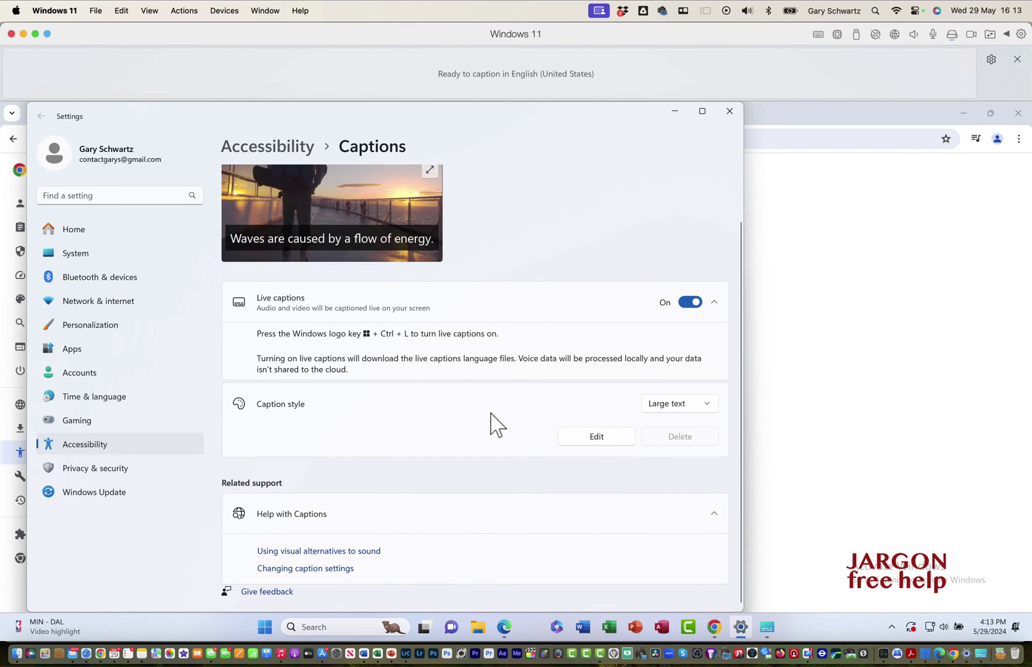
- Edit a copy of the Large text style with white caption text at Medium size
click(593, 436)
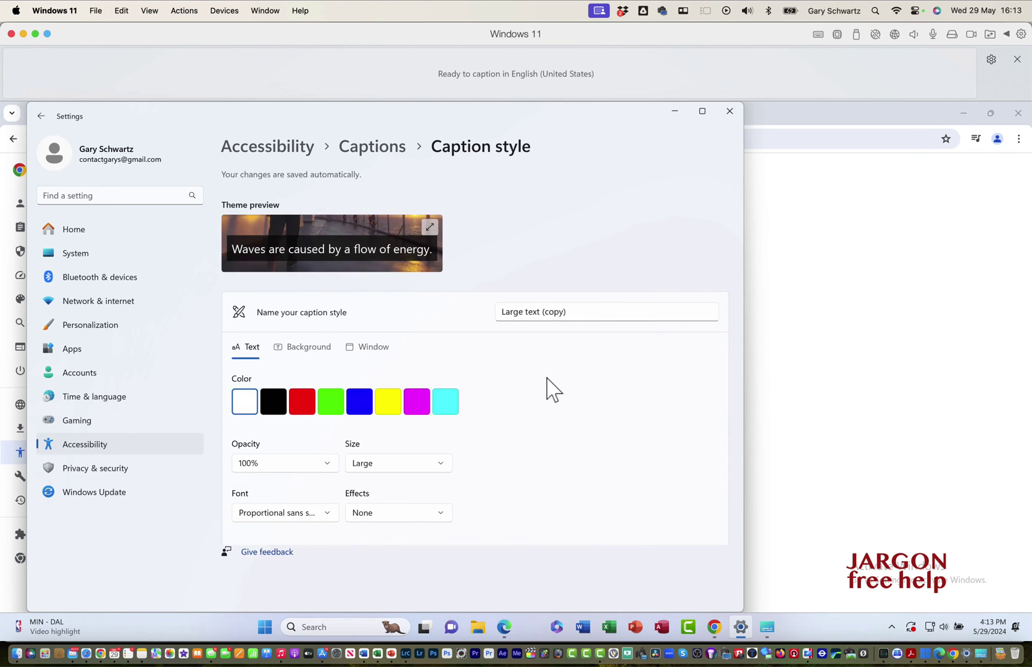
click(278, 408)
click(250, 408)
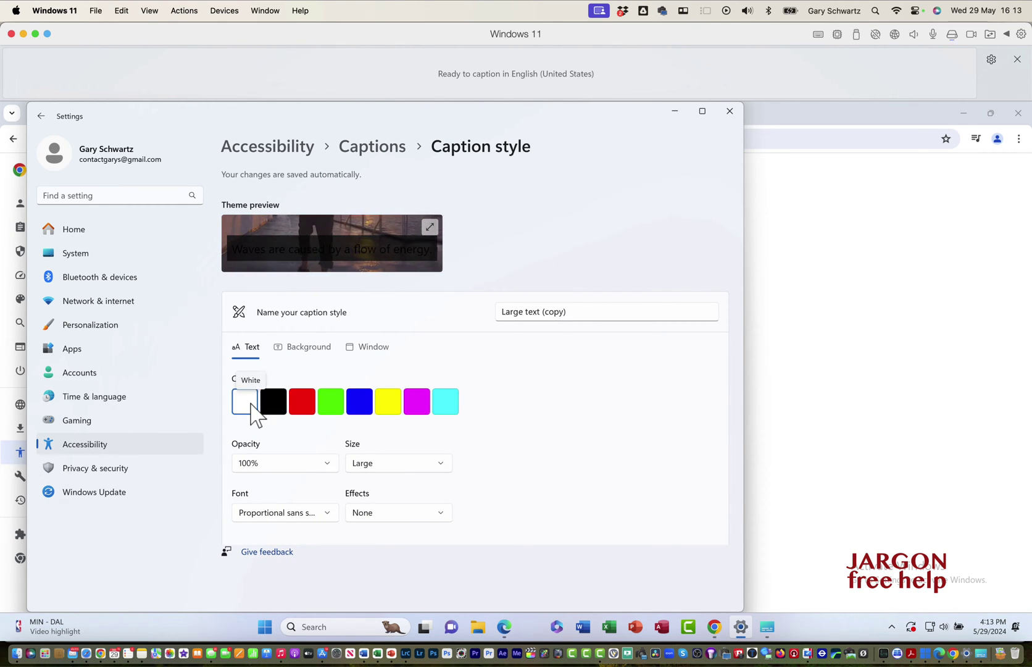
click(390, 412)
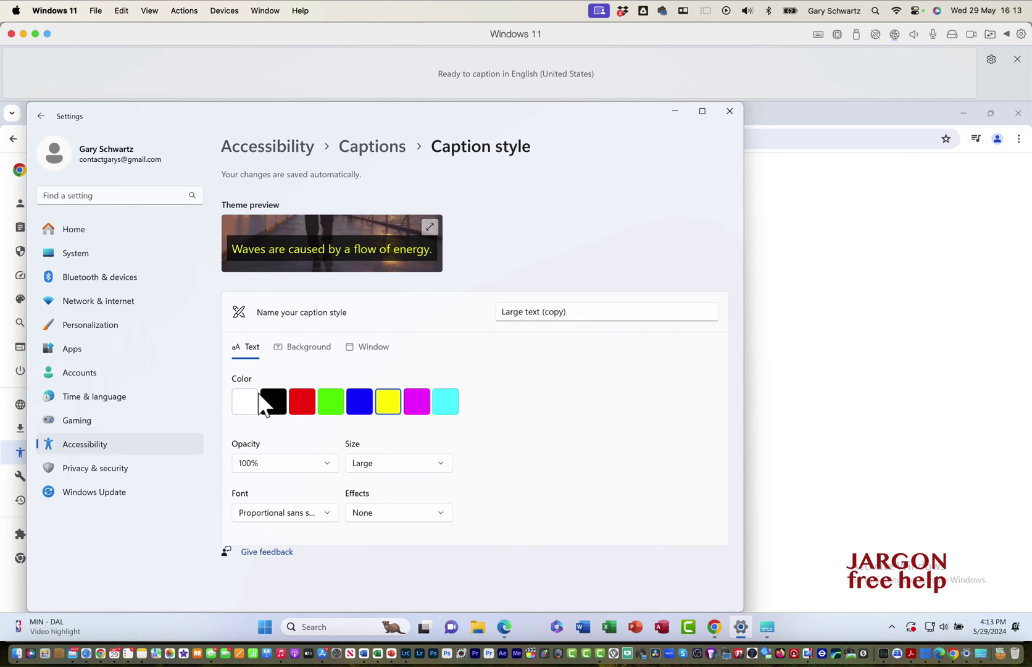
click(247, 408)
click(421, 464)
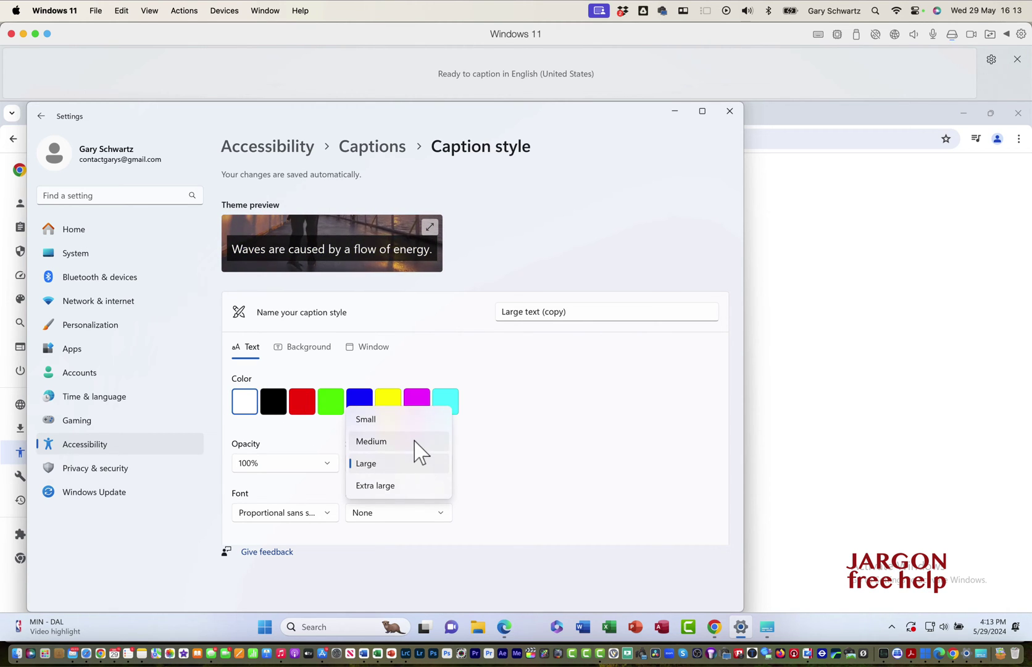
click(415, 441)
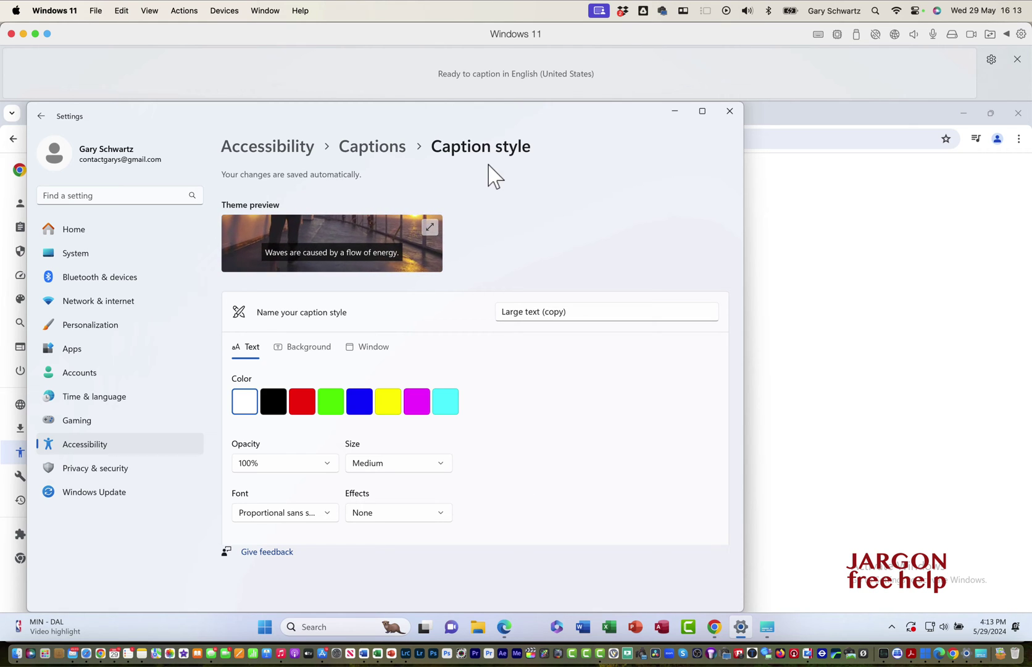
- Close Windows Settings and switch to the Getting Started with Excel Tables tab
click(730, 112)
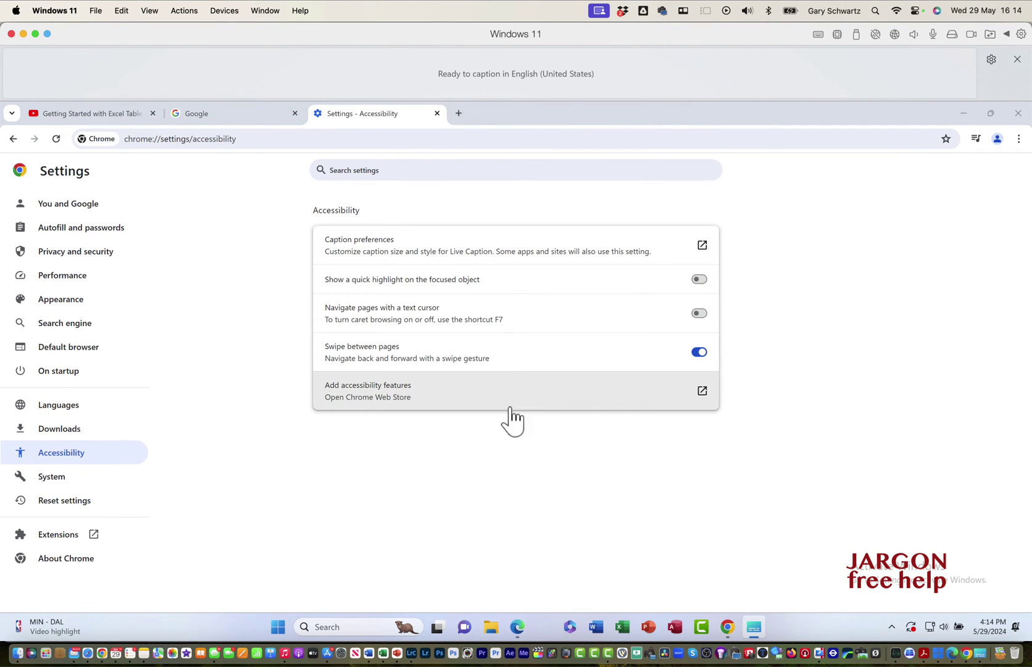
click(90, 117)
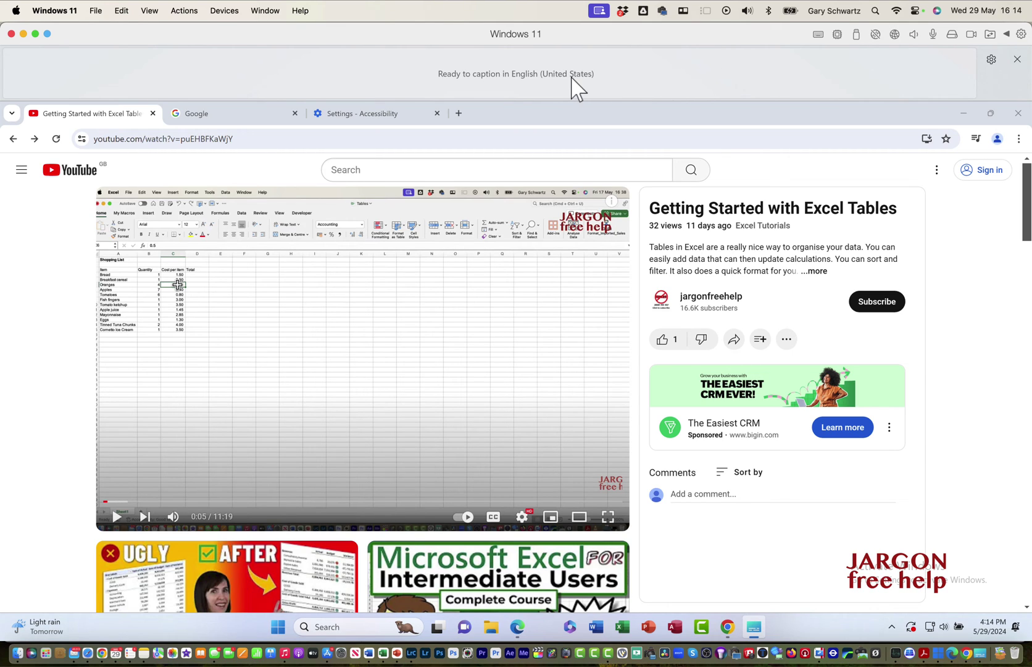
- From the live caption settings, browse installable caption languages and cancel without adding any
click(992, 59)
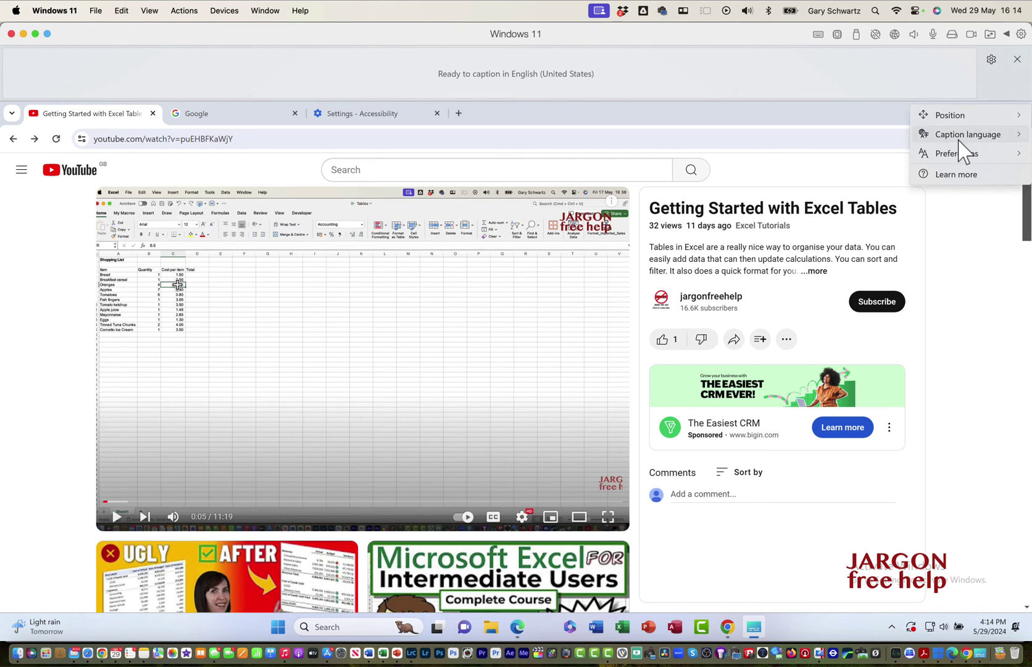
mouse_move(961, 137)
click(849, 158)
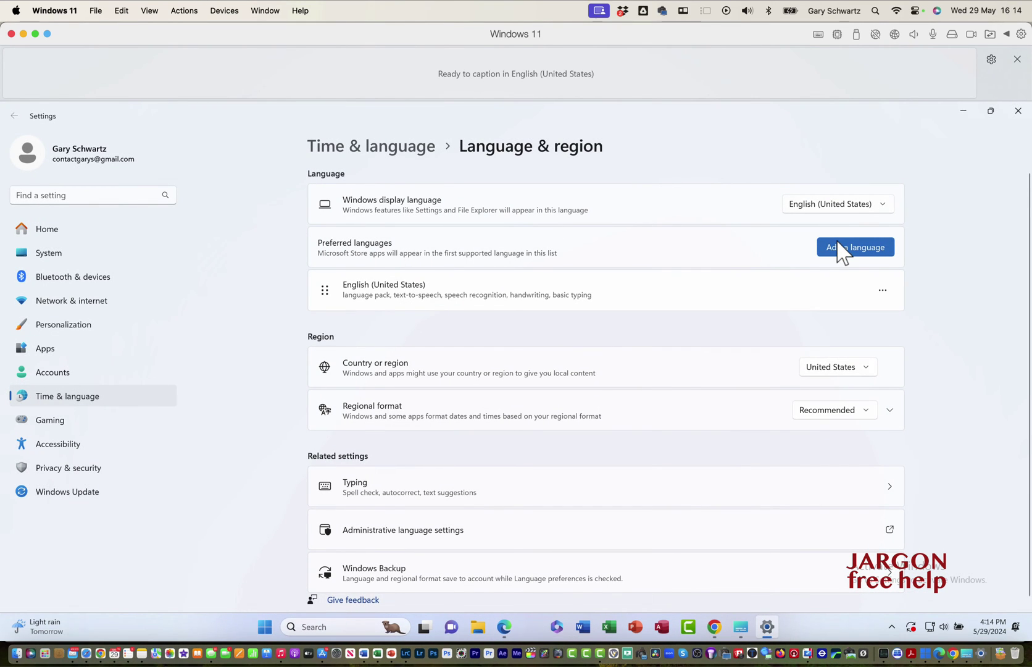
click(843, 250)
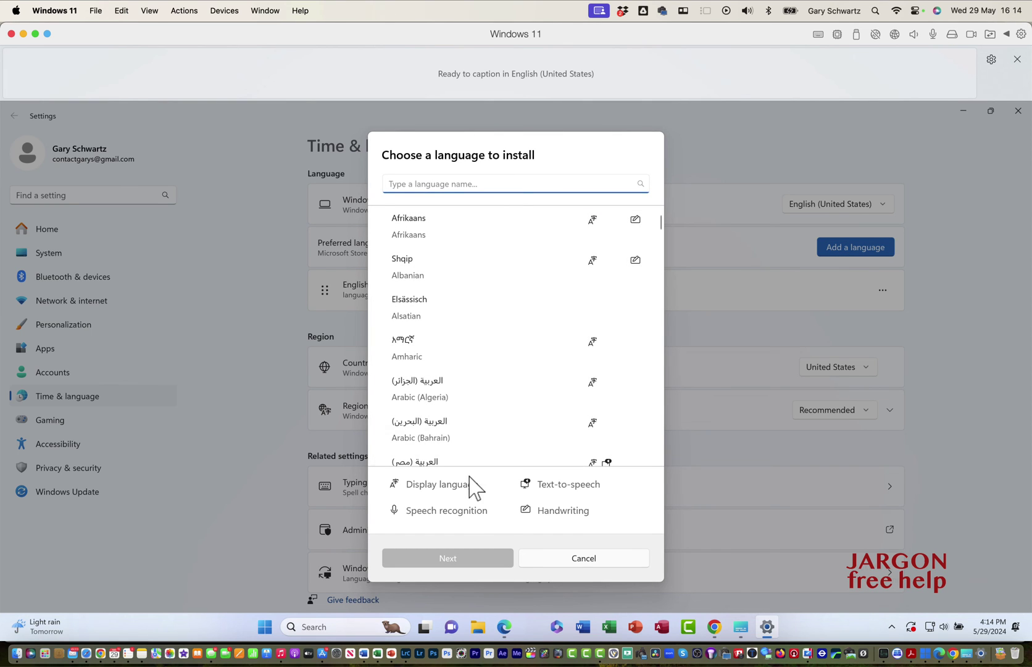
scroll(469, 351, down, 8)
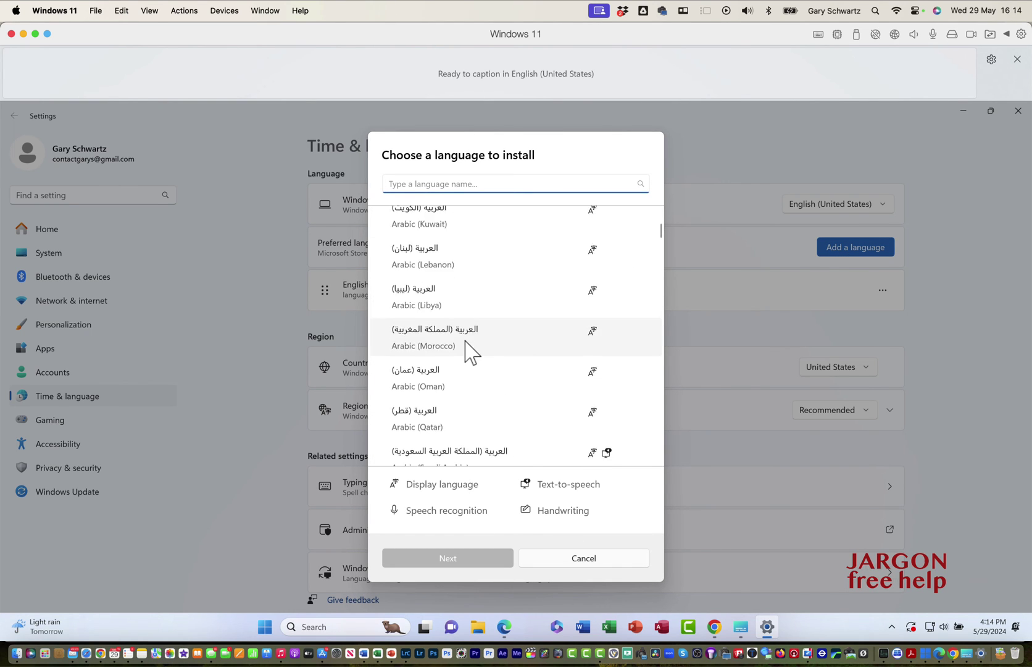
click(577, 562)
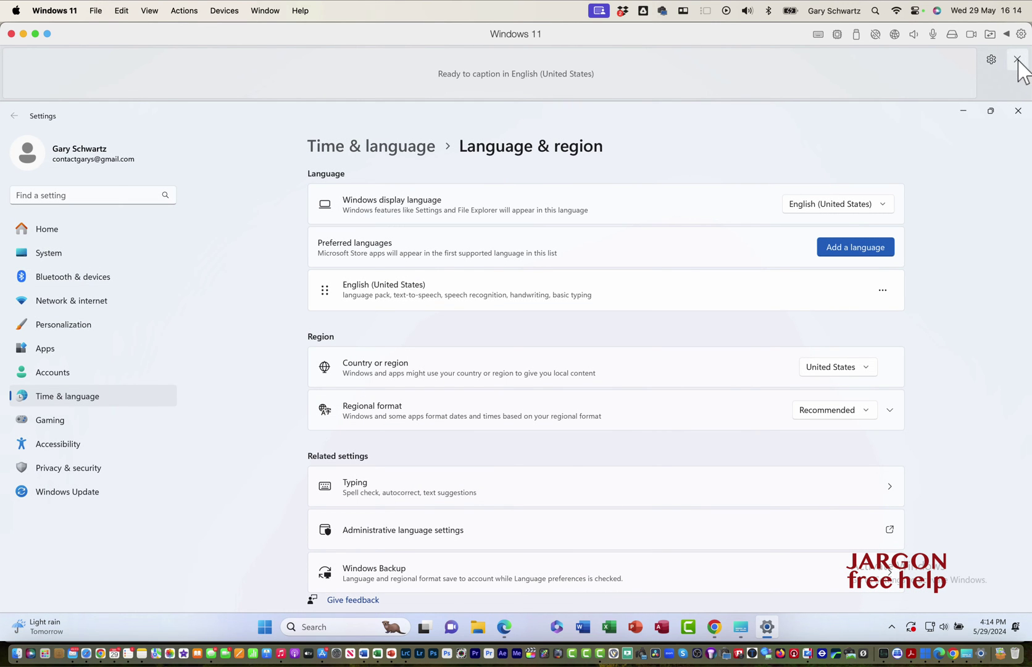
- Close Settings, return to the Excel Tables video, and open the live caption box's settings
click(1018, 111)
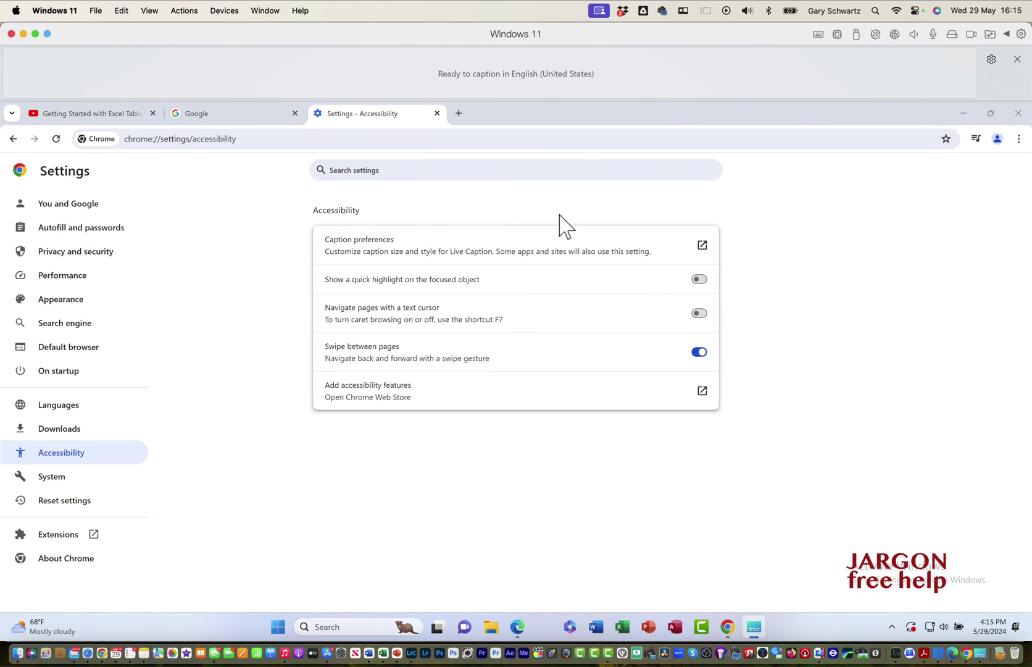
click(105, 117)
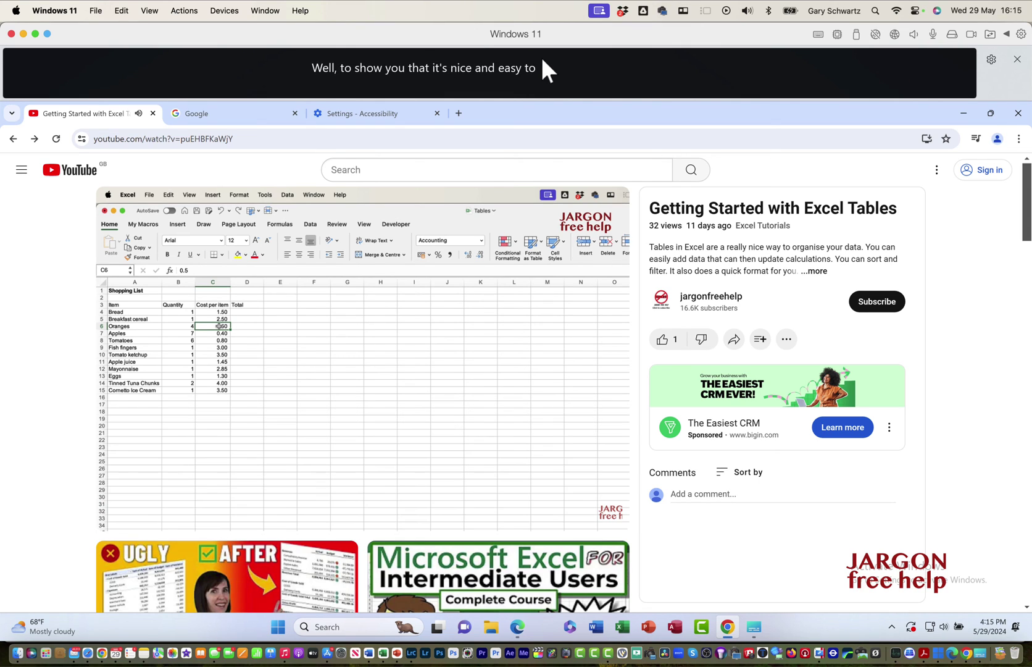
click(542, 61)
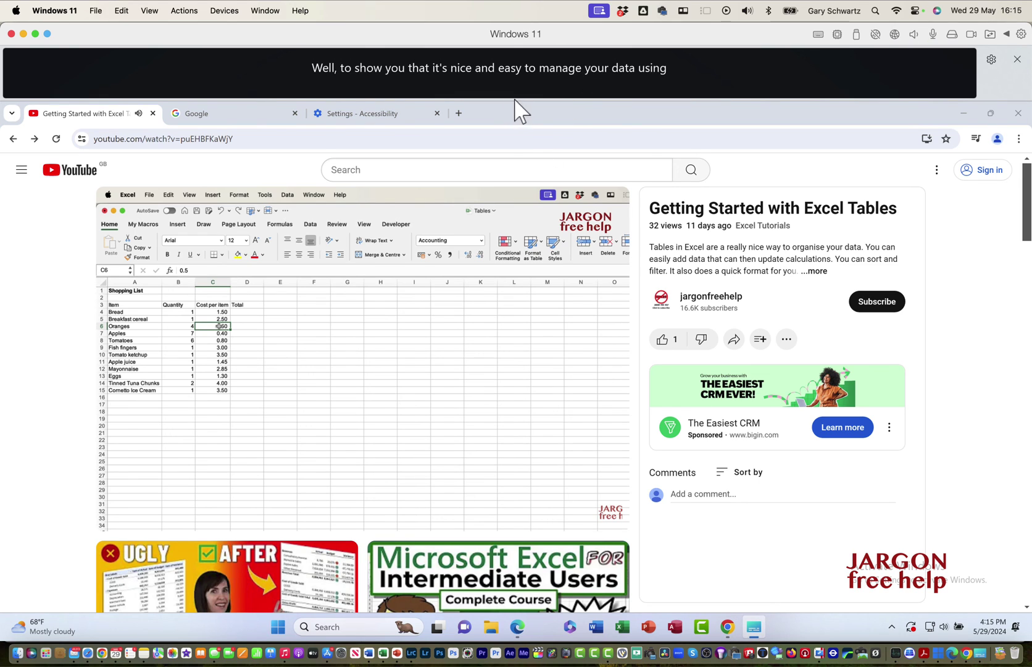
right_click(279, 73)
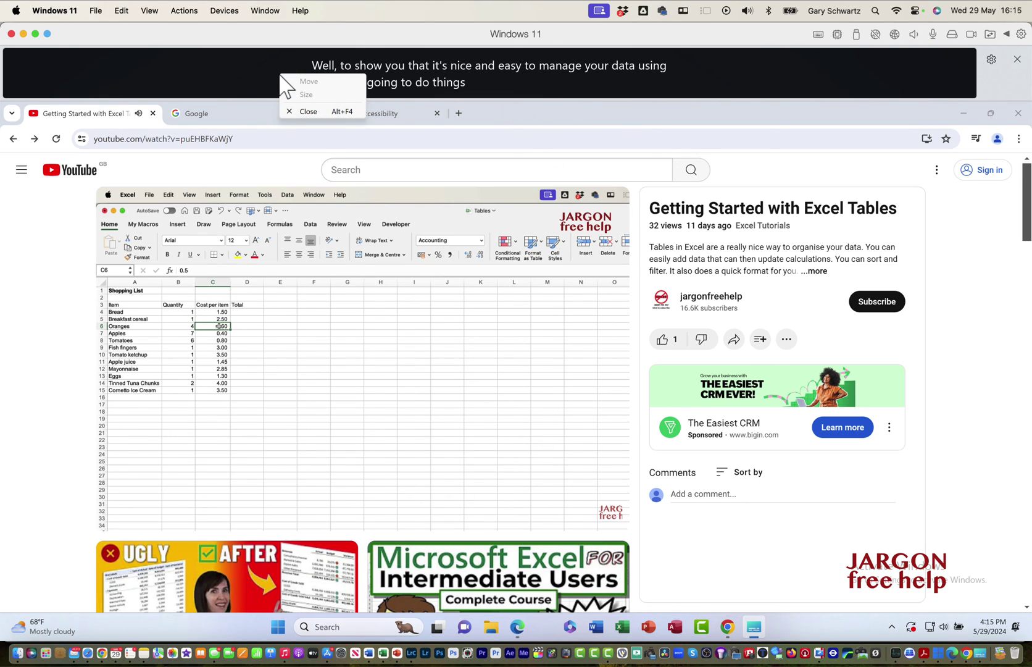
click(991, 60)
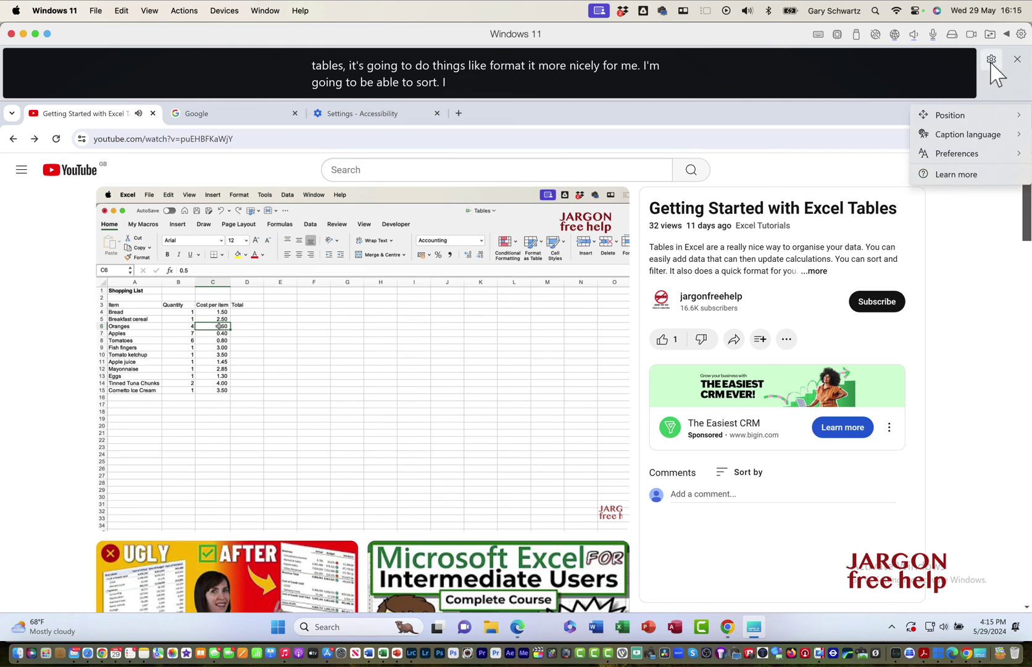
- Set the live caption position to Below screen and pause the Excel Tables video
mouse_move(986, 117)
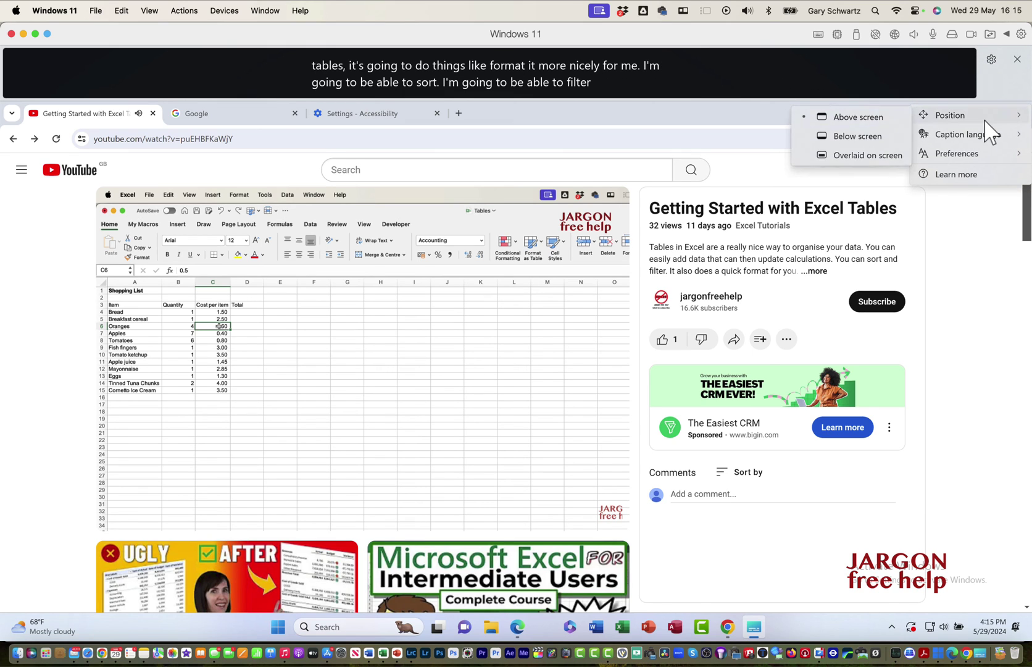
click(849, 137)
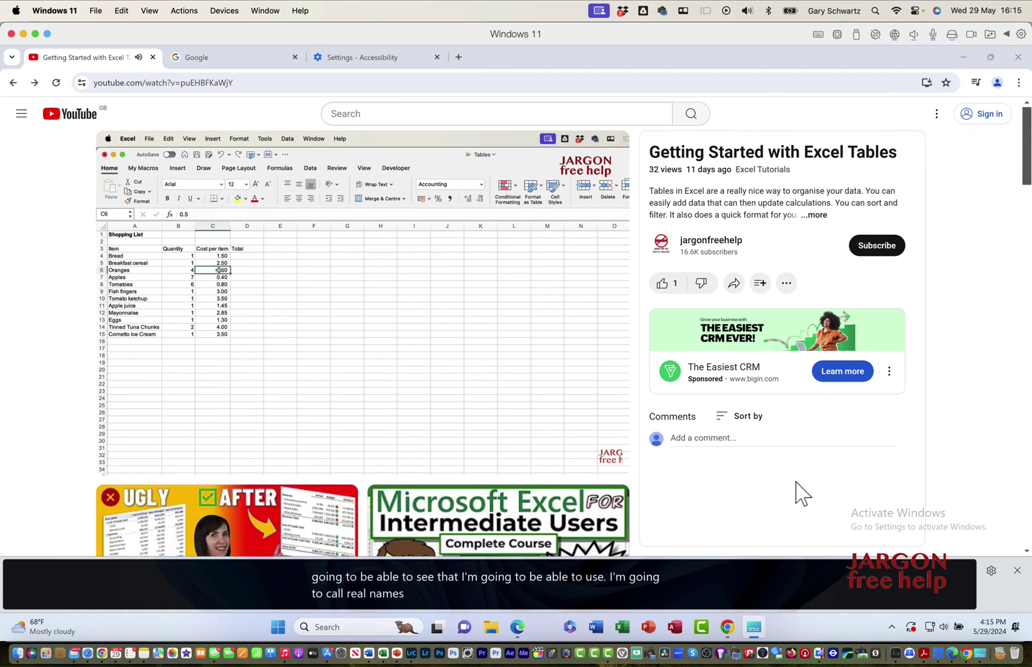
click(991, 570)
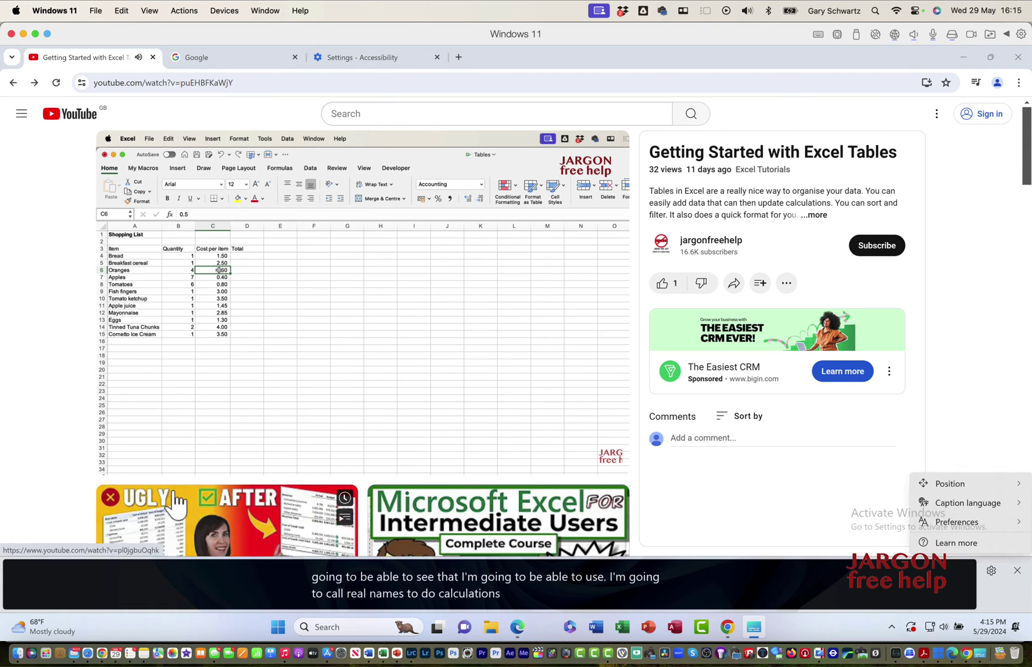
click(118, 464)
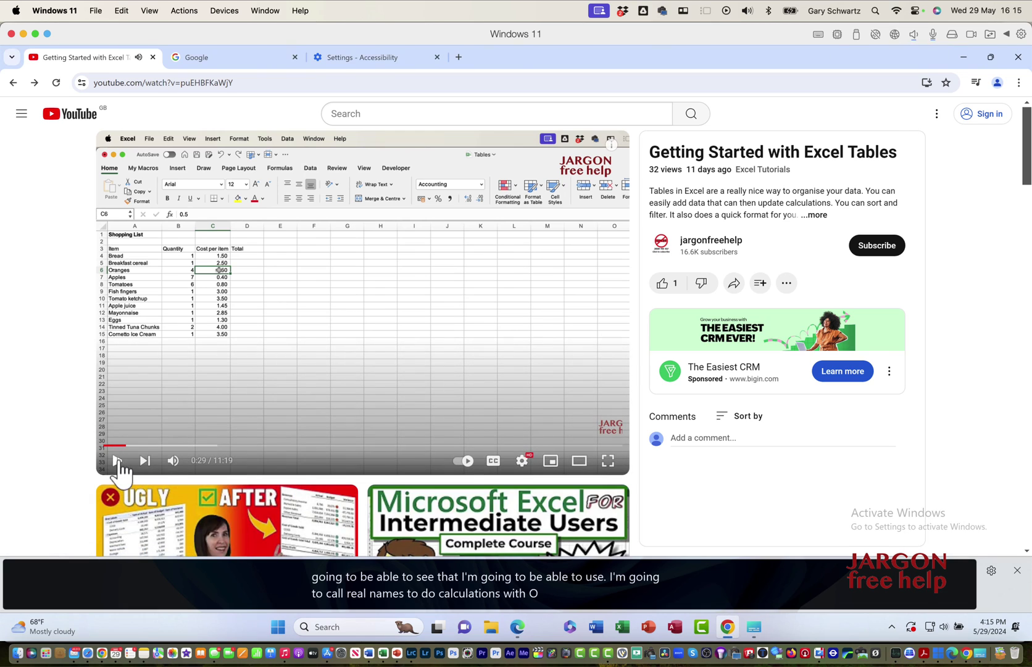
- Switch captions to Overlaid on screen and drag the caption box just beneath the video
click(991, 569)
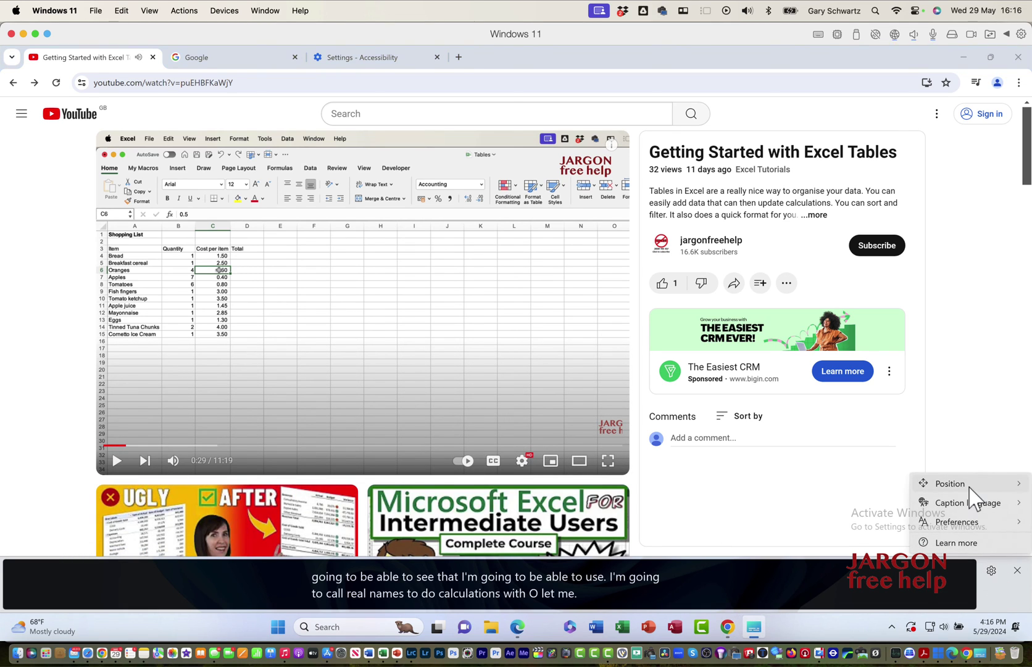
mouse_move(971, 494)
click(864, 522)
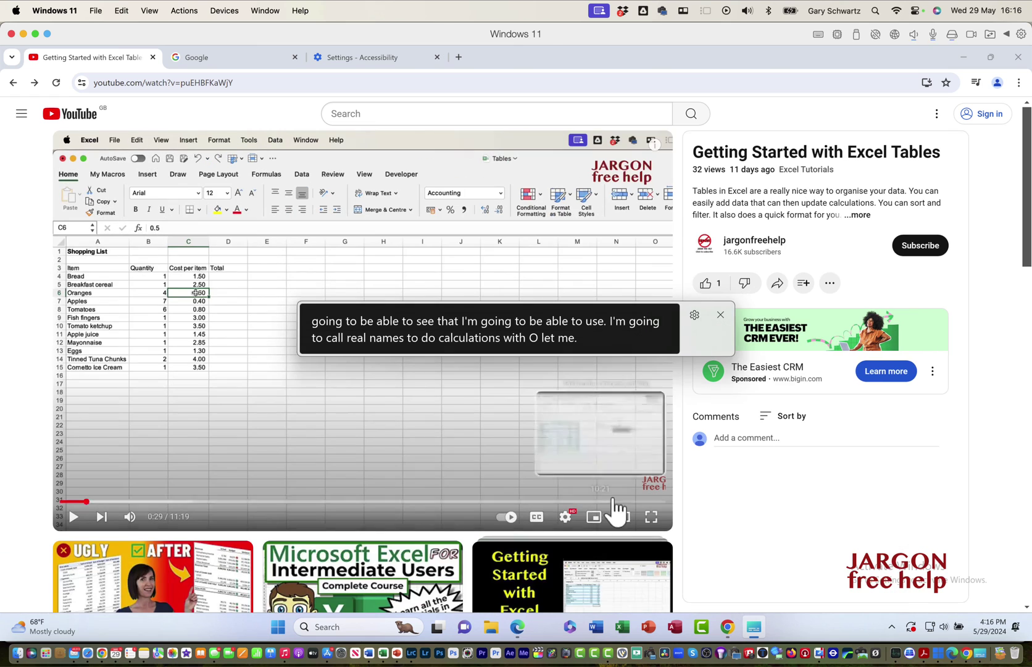
drag(692, 349, 528, 594)
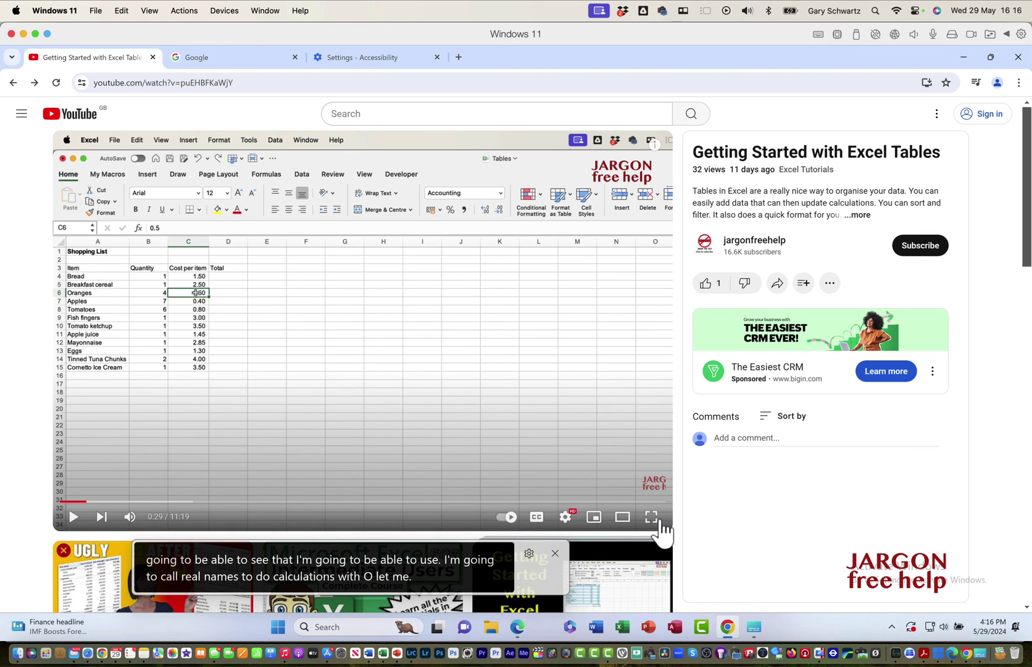
- Close the floating caption box and turn Live Caption off from the media controls
click(556, 554)
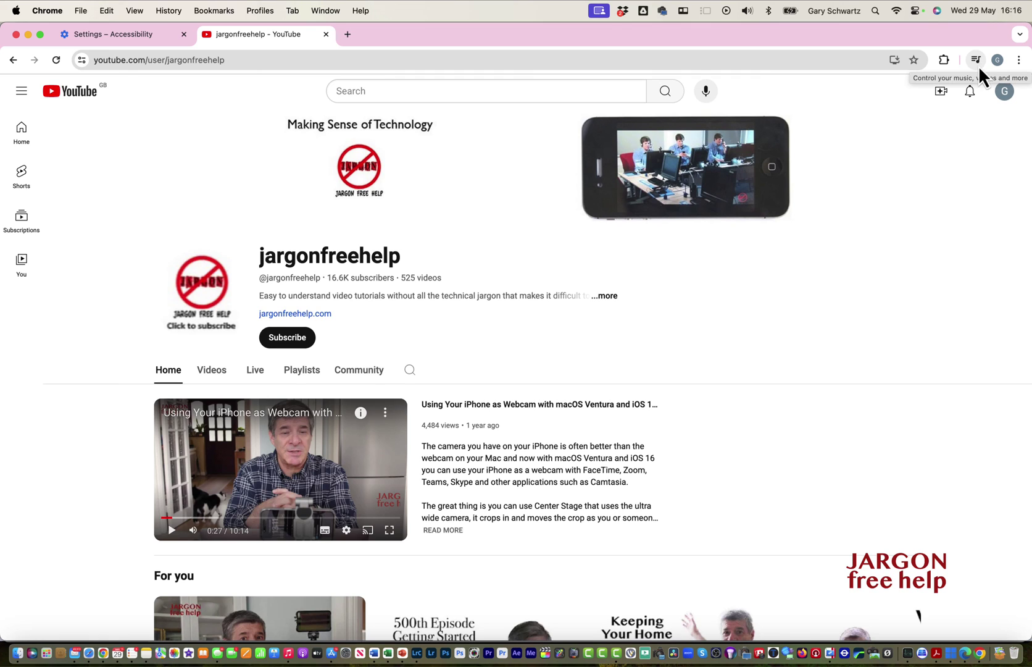
click(977, 60)
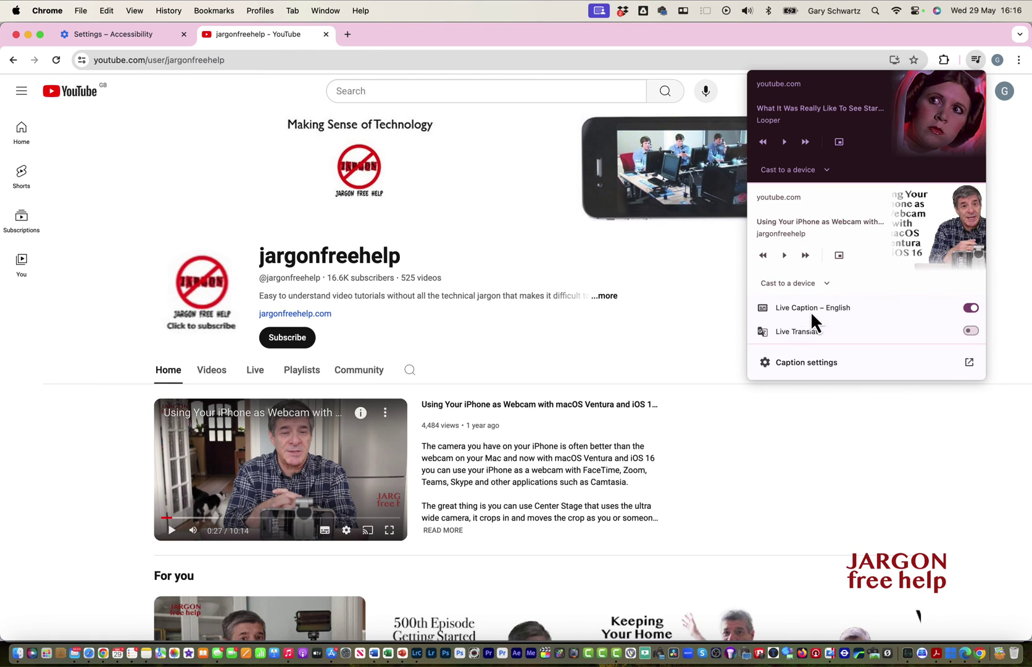
click(970, 307)
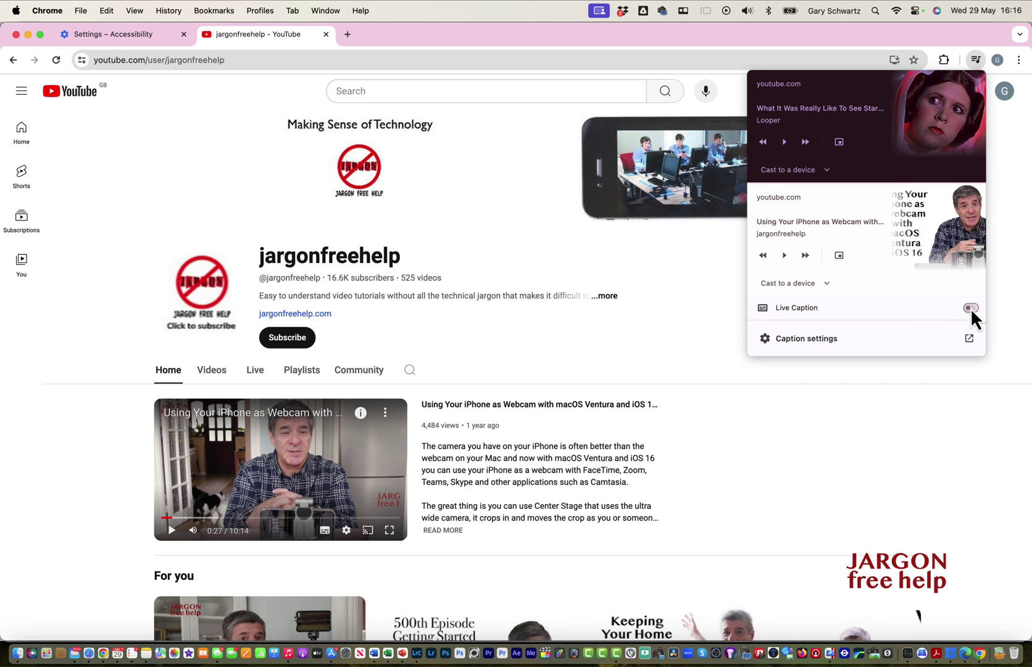
click(816, 475)
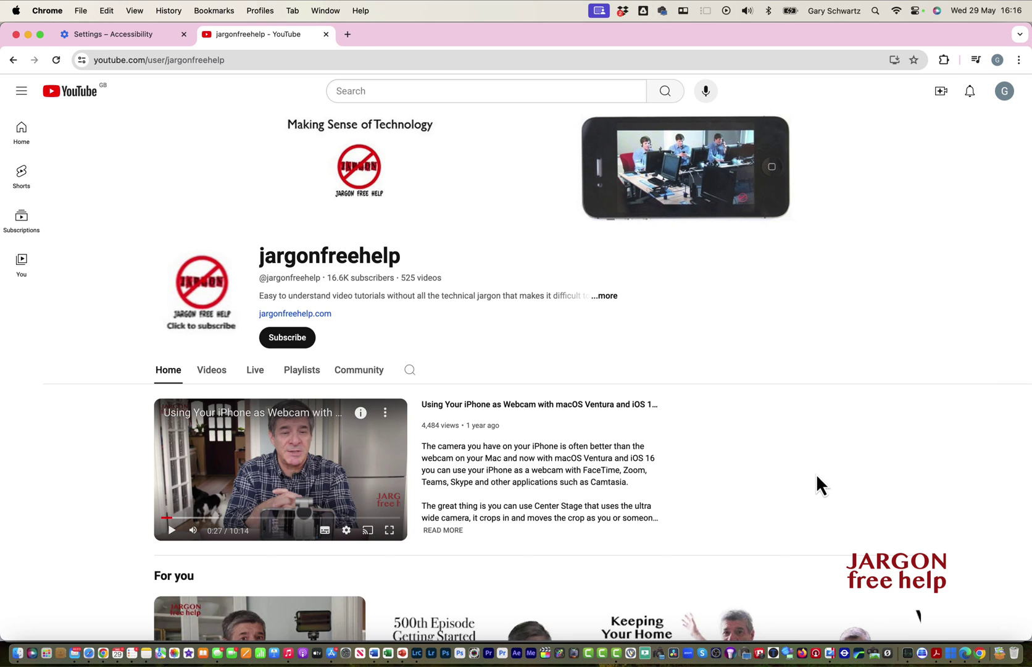
- Turn Live Caption back on in English from the media controls panel
click(976, 60)
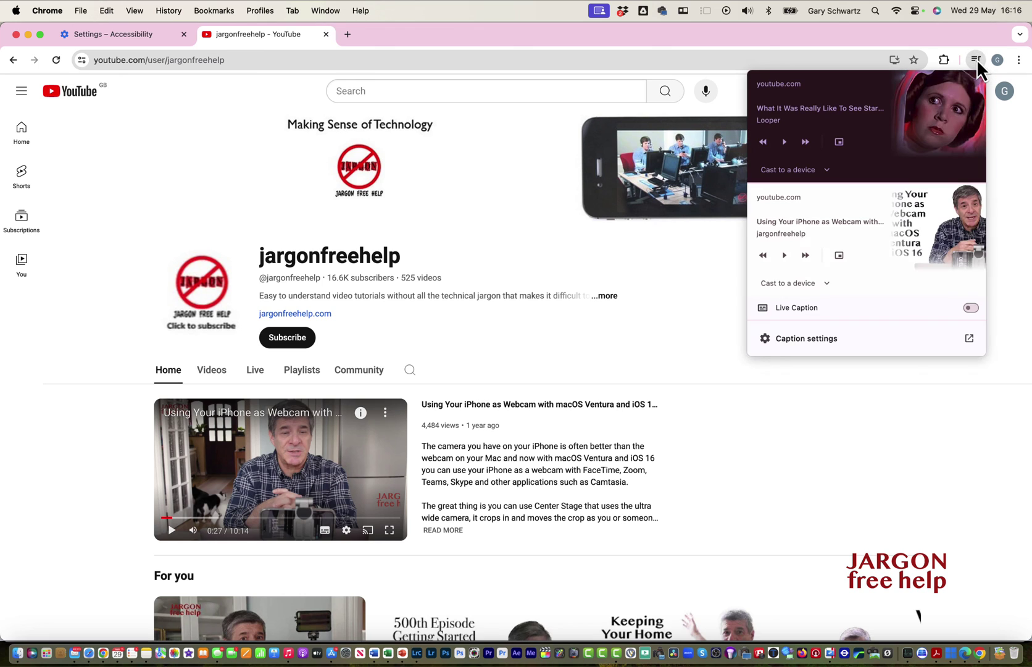
click(971, 308)
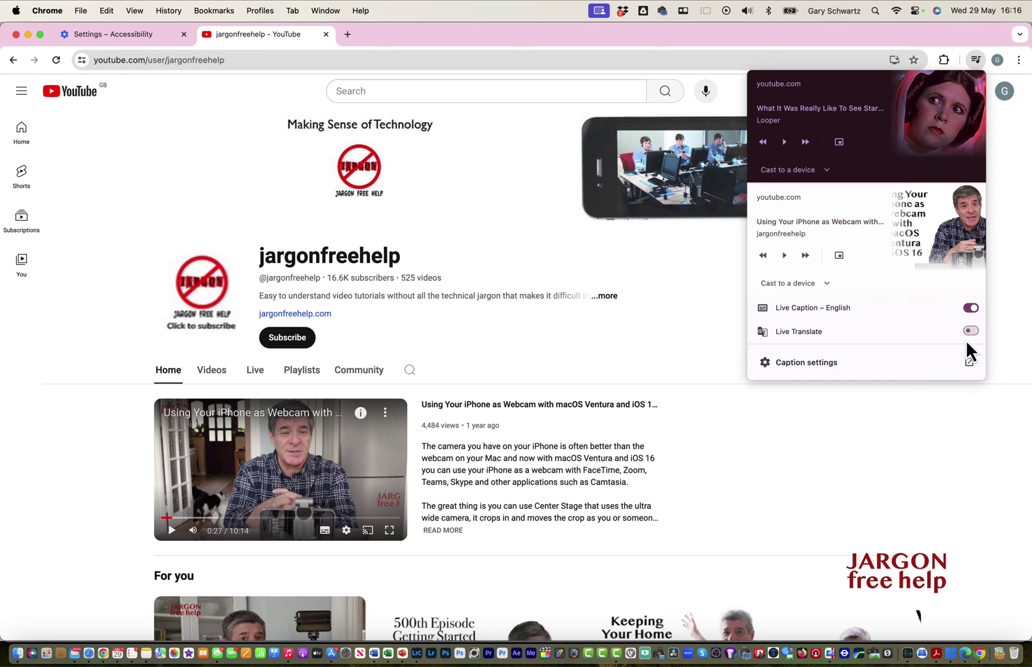
click(771, 522)
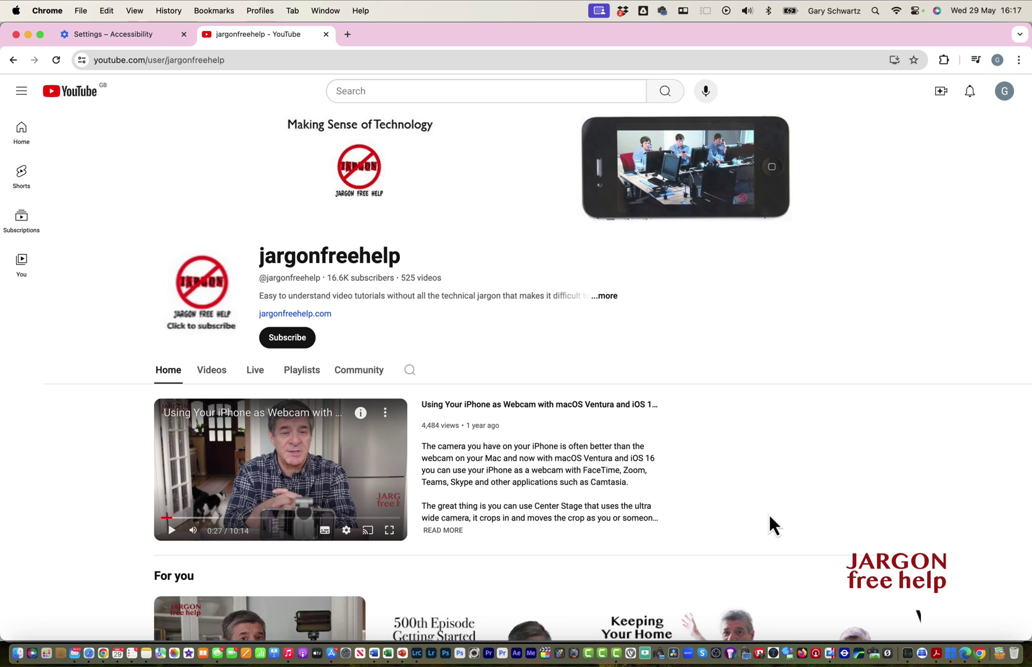